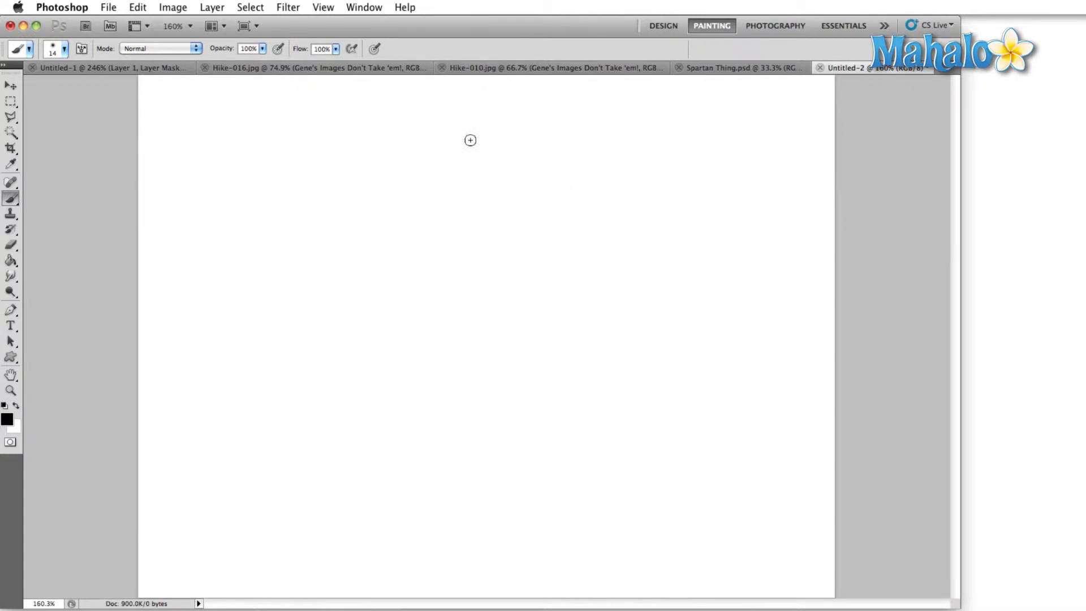
Step: Open the Window menu to list the panels that can be shown
left_click(364, 7)
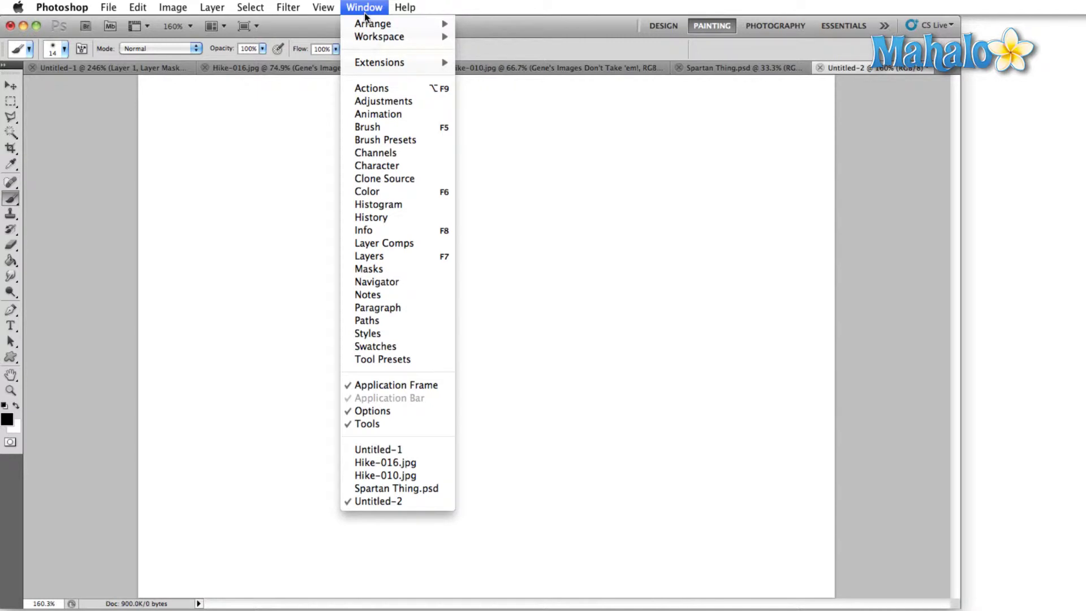
Step: Show the Brush Presets panel, then scroll down its brush list and back to the top
left_click(388, 139)
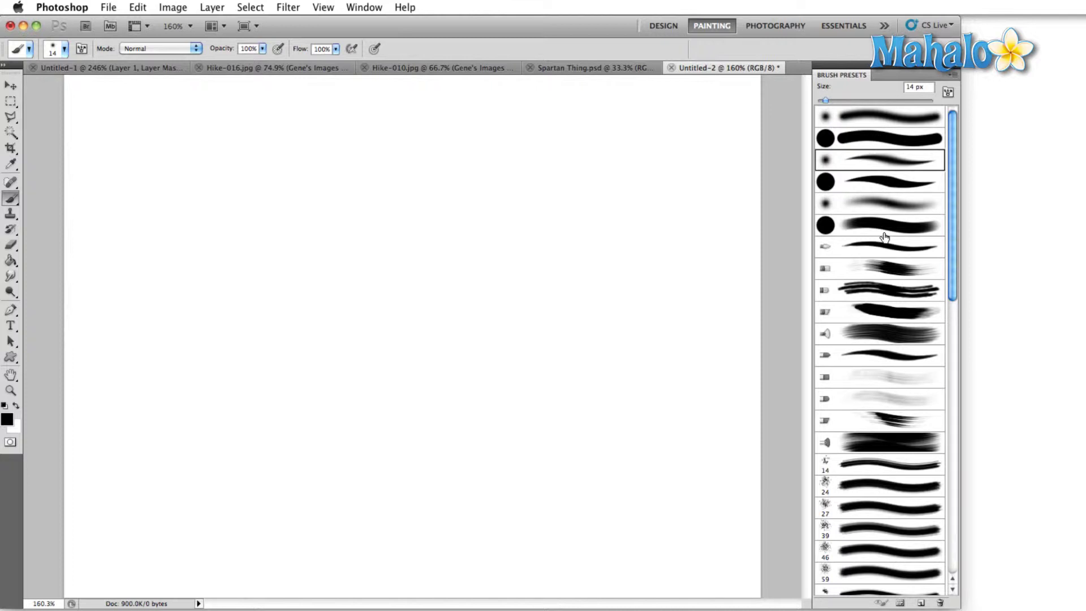
scroll(890, 268, "down", 9)
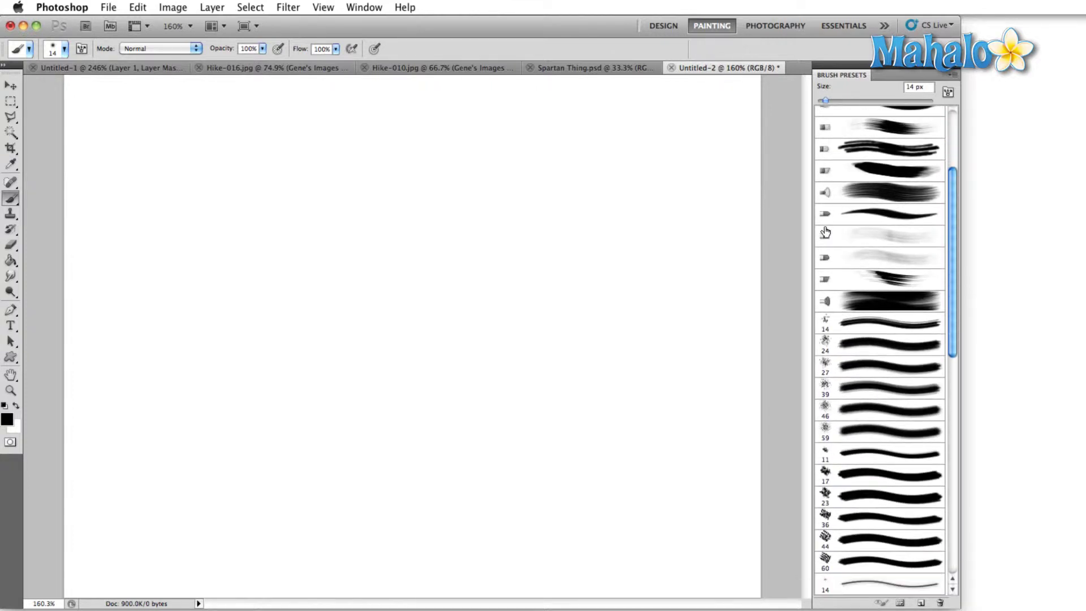
scroll(825, 232, "down", 10)
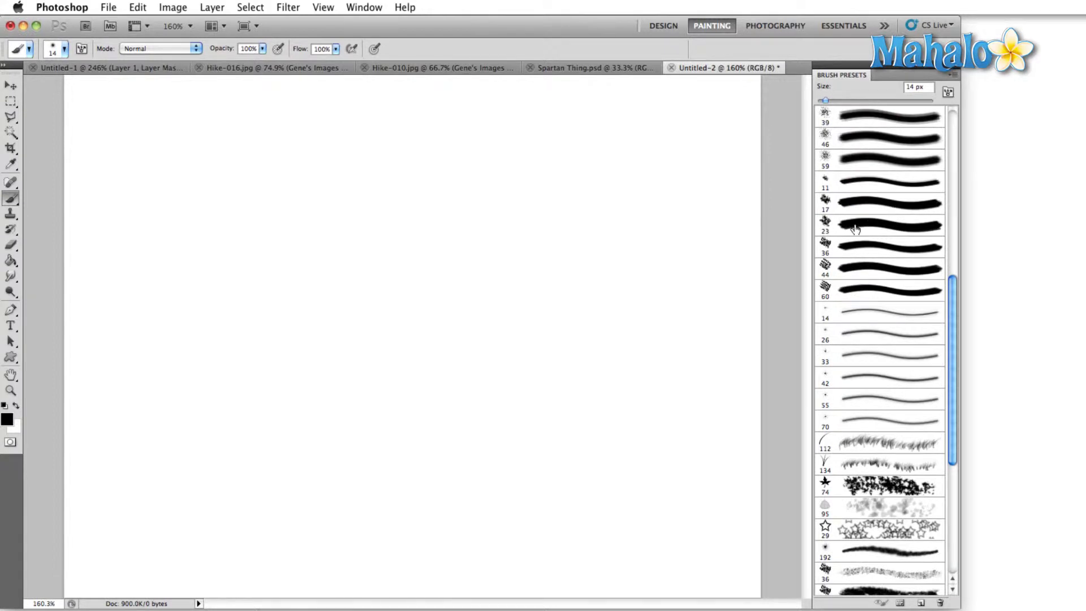
scroll(894, 257, "up", 15)
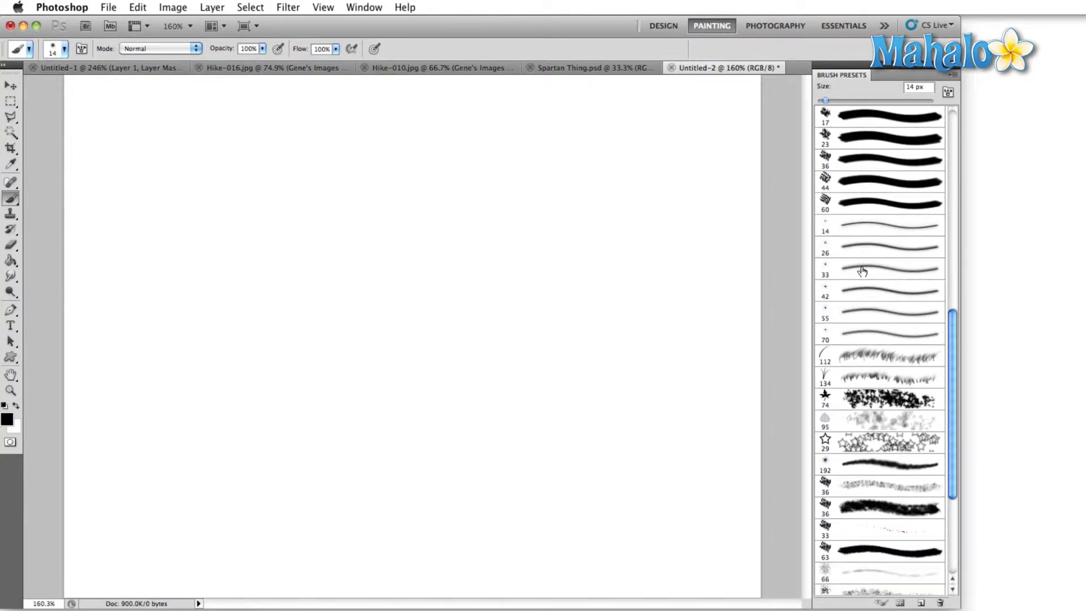
scroll(862, 273, "up", 5)
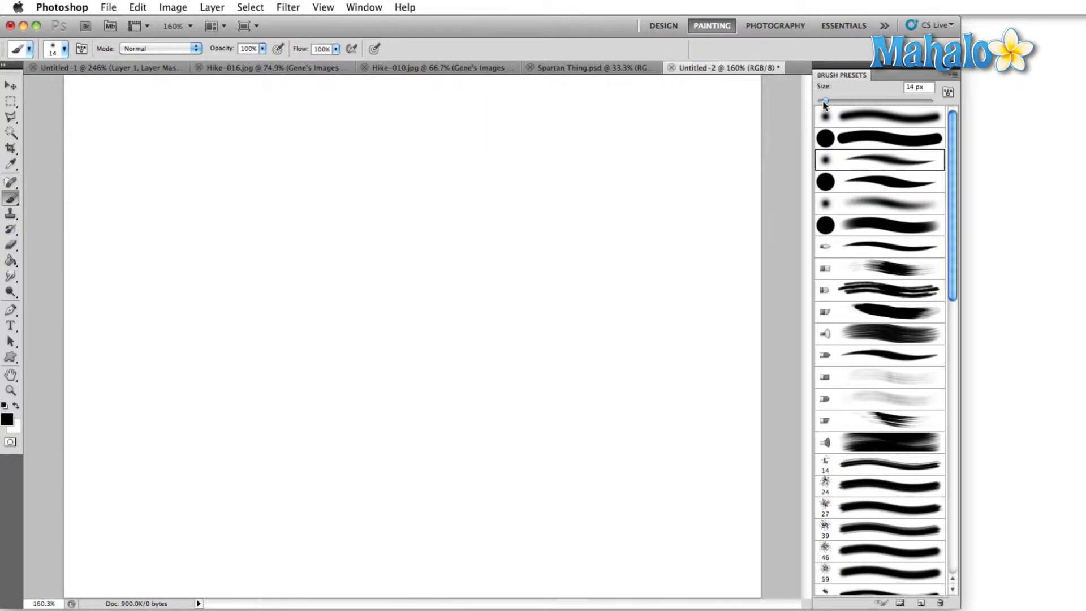
Step: In the canvas Brush Preset picker, set Size to 288 px and Hardness to 0%
mouse_move(845, 100)
left_mouse_down()
mouse_move(902, 100)
mouse_move(865, 100)
left_mouse_up()
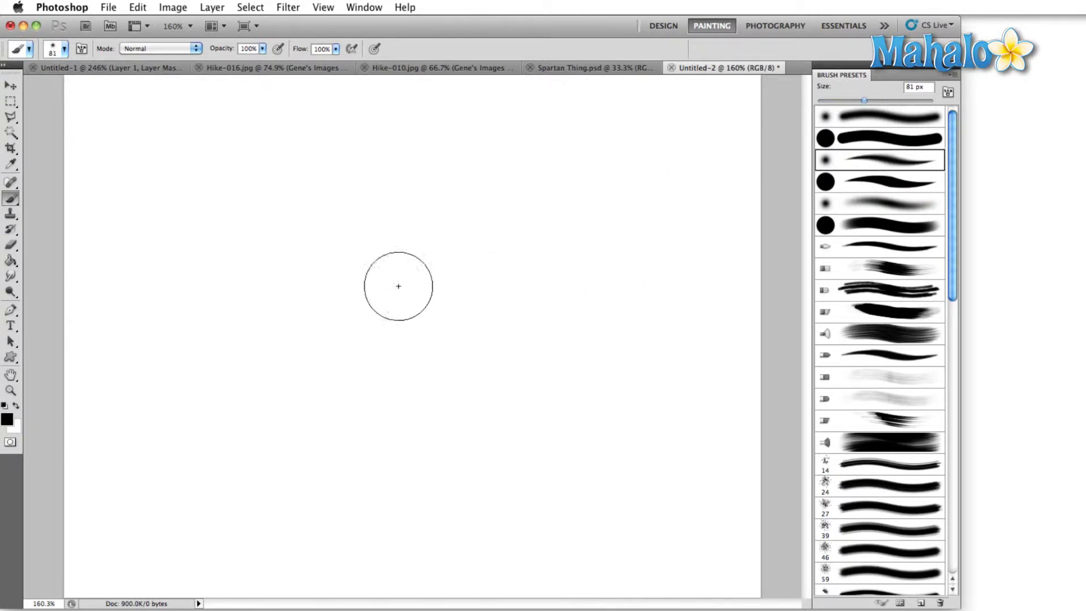
right_click(407, 184)
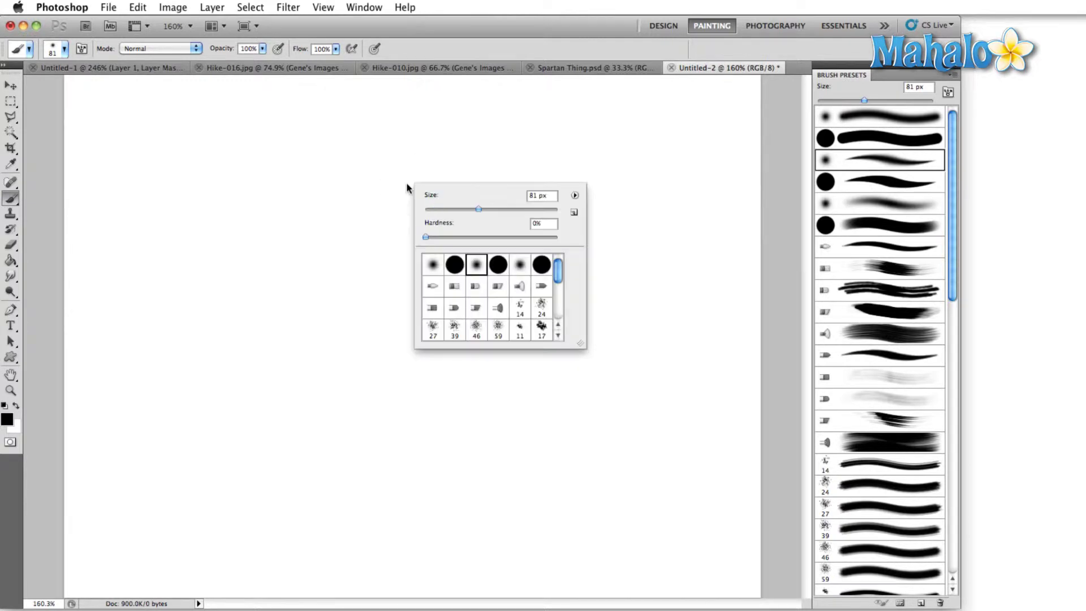
left_click_drag(478, 210, 519, 210)
left_click_drag(517, 210, 529, 214)
left_click_drag(426, 240, 462, 244)
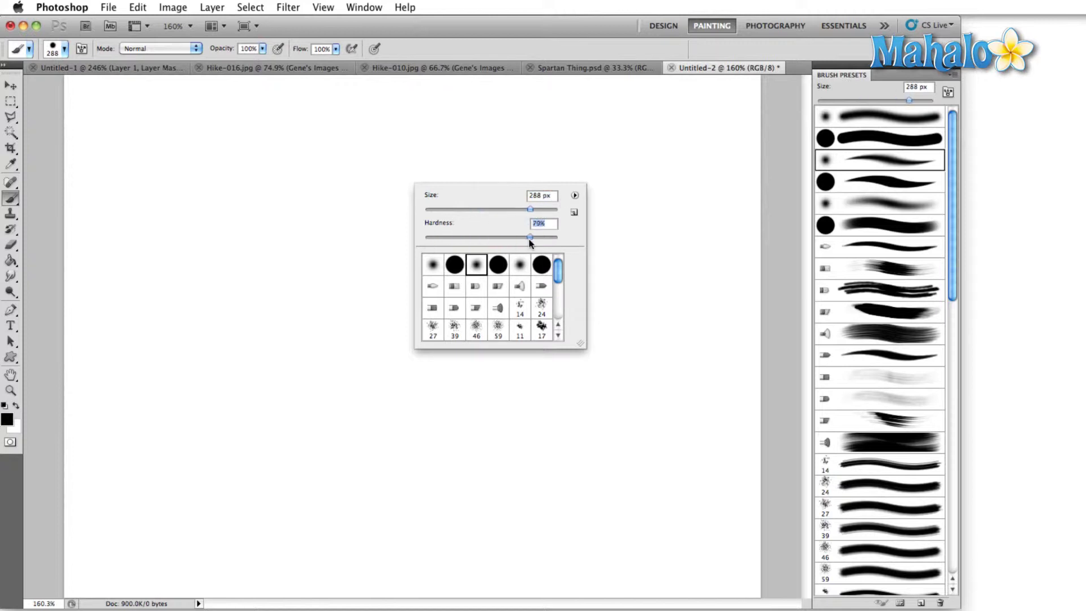
left_click_drag(531, 244, 556, 245)
type("0")
Step: Choose the 15 px bristle brush and show its live bristle preview, moved aside
left_click(475, 286)
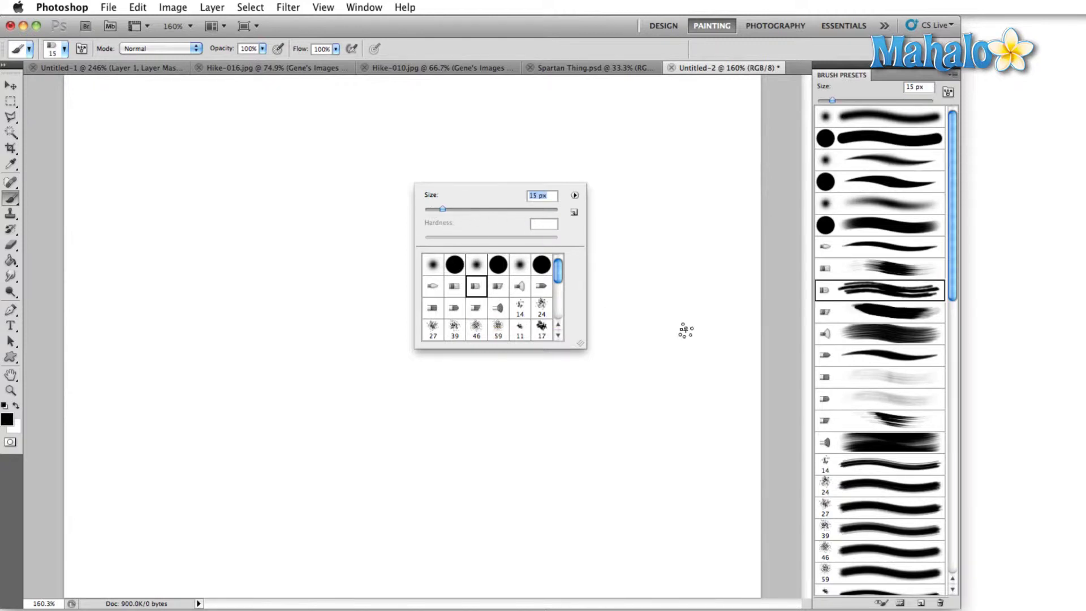
key("Return")
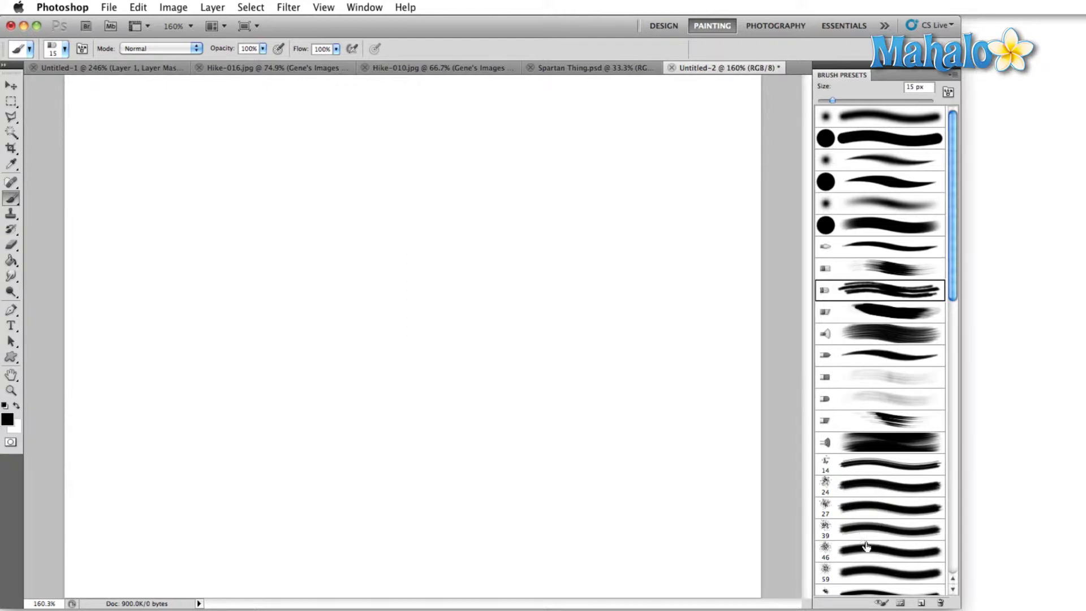
left_click(881, 603)
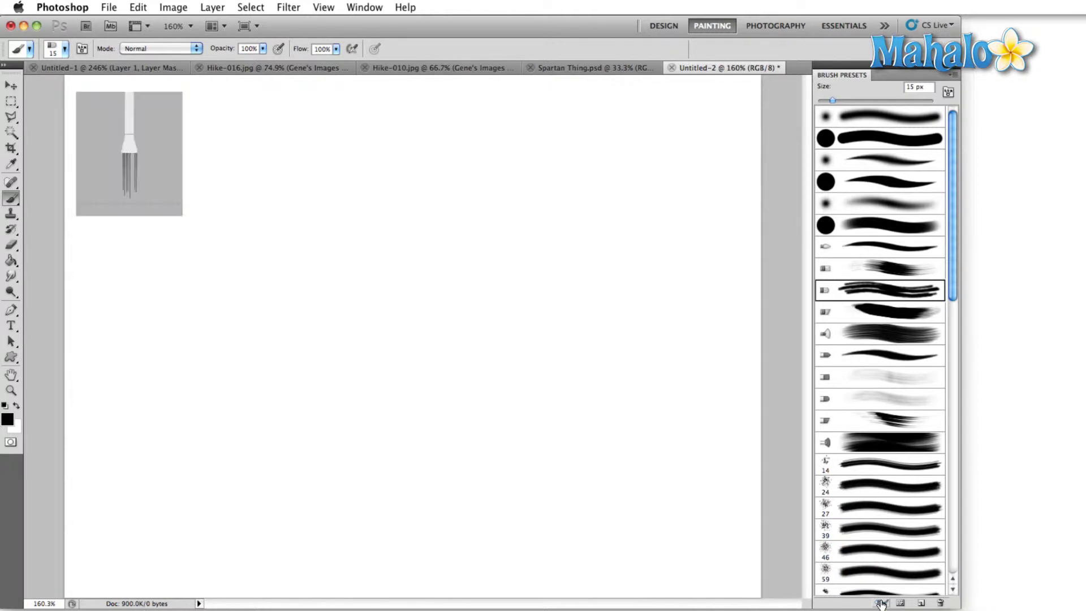
left_click_drag(93, 89, 666, 103)
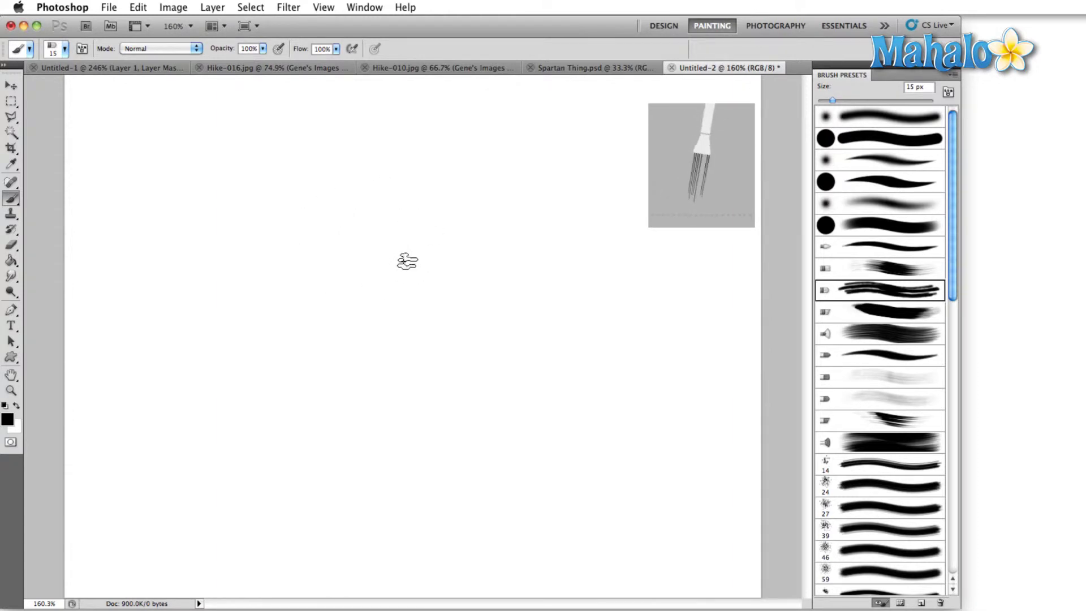
Step: Paint black bristle strokes, loops and scribbles across the canvas, including bottom and upper-right strokes
mouse_move(408, 257)
left_mouse_down()
mouse_move(487, 218)
mouse_move(480, 208)
mouse_move(352, 220)
mouse_move(431, 185)
mouse_move(434, 171)
mouse_move(317, 220)
mouse_move(295, 205)
mouse_move(430, 175)
mouse_move(433, 162)
mouse_move(323, 160)
mouse_move(265, 194)
mouse_move(229, 252)
mouse_move(249, 301)
mouse_move(312, 348)
mouse_move(475, 285)
mouse_move(477, 337)
mouse_move(465, 360)
mouse_move(582, 352)
mouse_move(606, 269)
mouse_move(473, 269)
mouse_move(450, 313)
mouse_move(514, 281)
mouse_move(506, 264)
mouse_move(530, 227)
mouse_move(550, 222)
mouse_move(546, 264)
mouse_move(575, 334)
mouse_move(533, 388)
mouse_move(447, 400)
left_mouse_up()
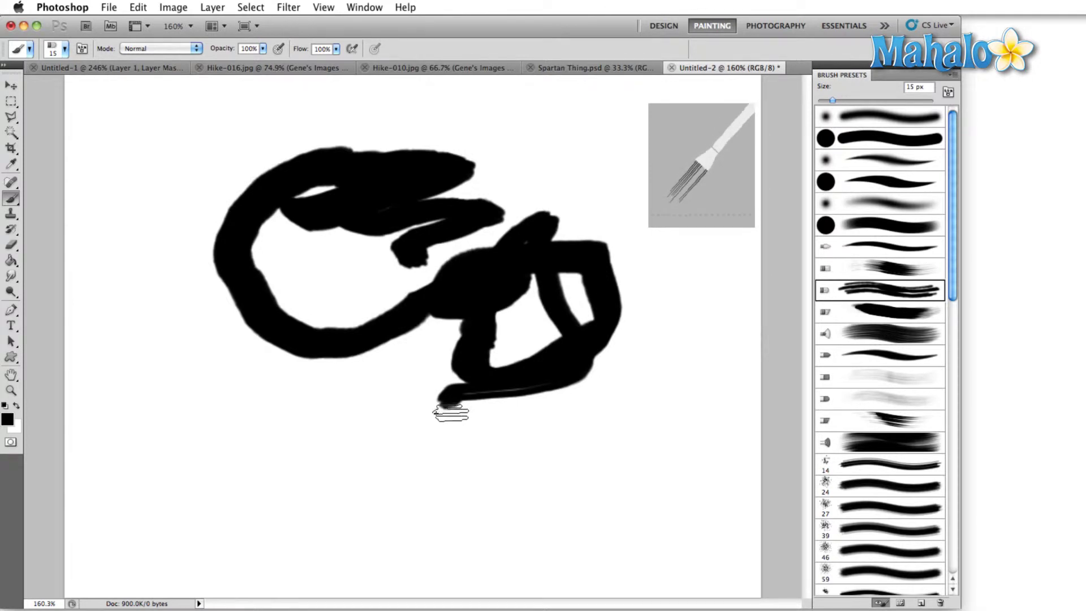
mouse_move(320, 458)
left_mouse_down()
mouse_move(480, 436)
mouse_move(327, 429)
mouse_move(291, 468)
left_mouse_up()
left_click_drag(342, 124, 161, 181)
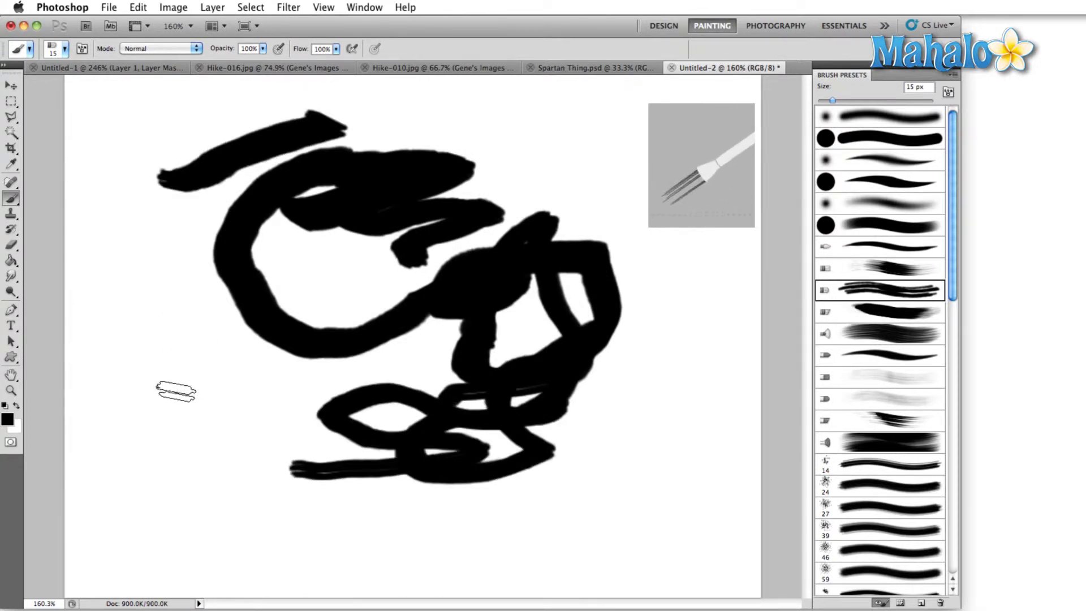
mouse_move(133, 308)
left_mouse_down()
mouse_move(159, 437)
mouse_move(139, 301)
mouse_move(175, 288)
mouse_move(198, 469)
left_mouse_up()
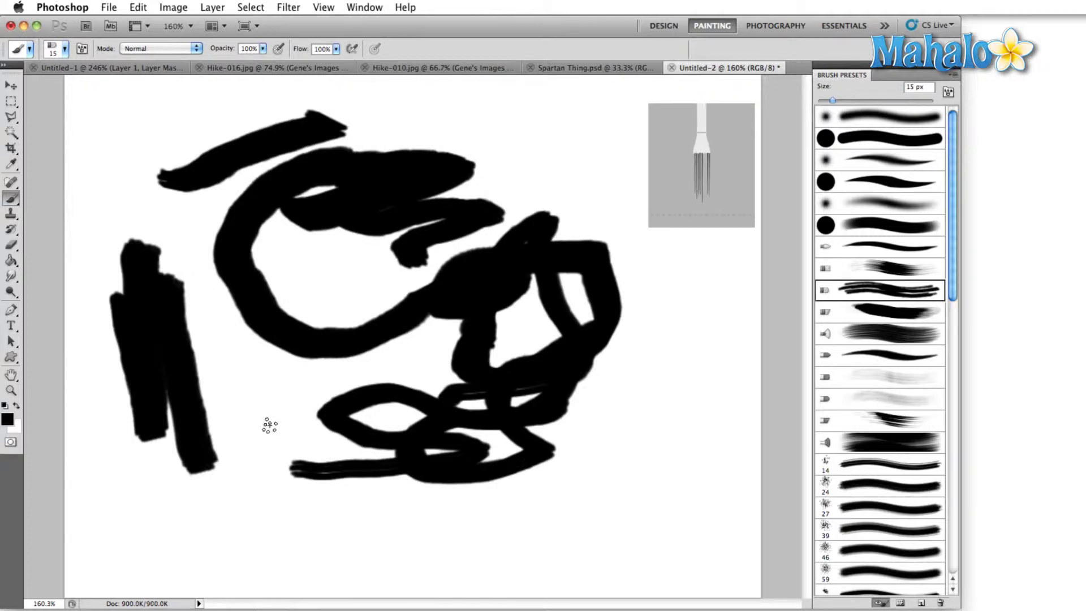
mouse_move(271, 424)
left_mouse_down()
mouse_move(267, 402)
mouse_move(266, 430)
mouse_move(256, 395)
mouse_move(247, 403)
mouse_move(253, 426)
mouse_move(269, 399)
mouse_move(260, 428)
mouse_move(323, 386)
mouse_move(256, 453)
mouse_move(281, 399)
left_mouse_up()
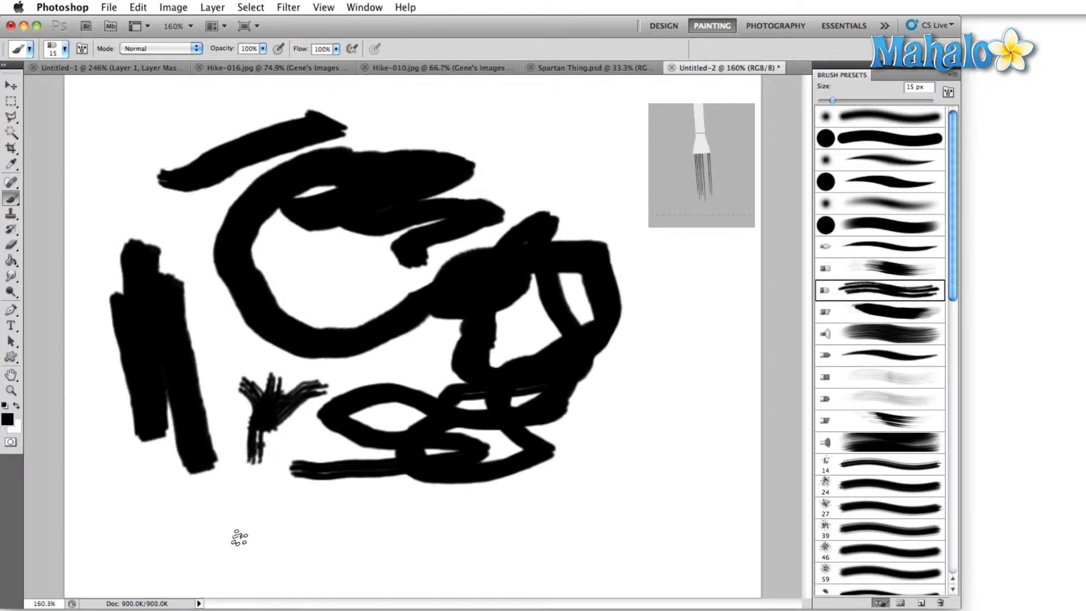
mouse_move(229, 517)
left_mouse_down()
mouse_move(484, 531)
mouse_move(678, 499)
left_mouse_up()
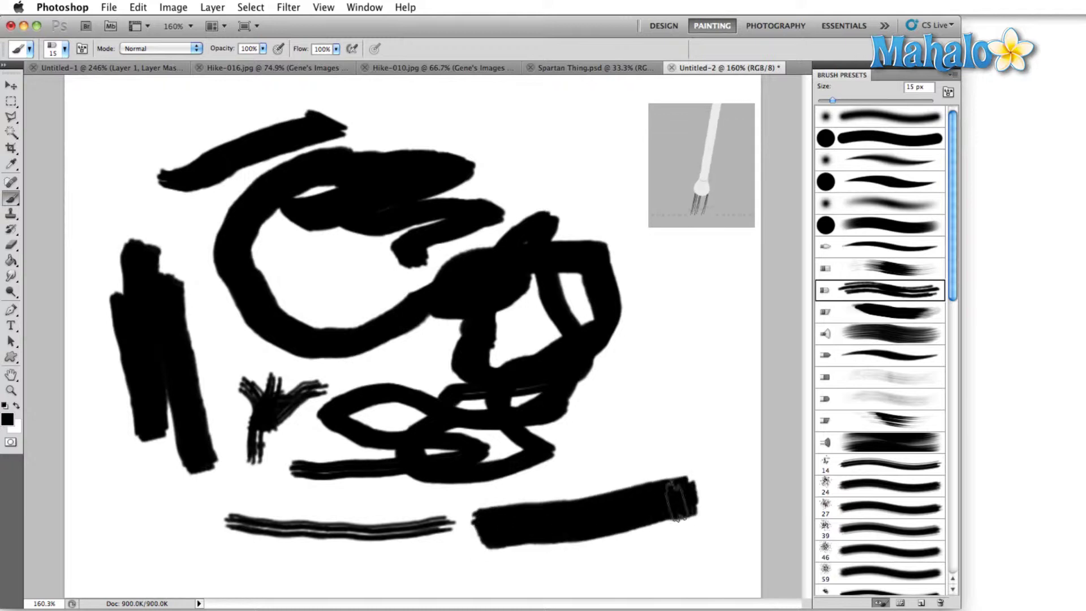
left_click_drag(367, 555, 534, 525)
right_click(614, 447)
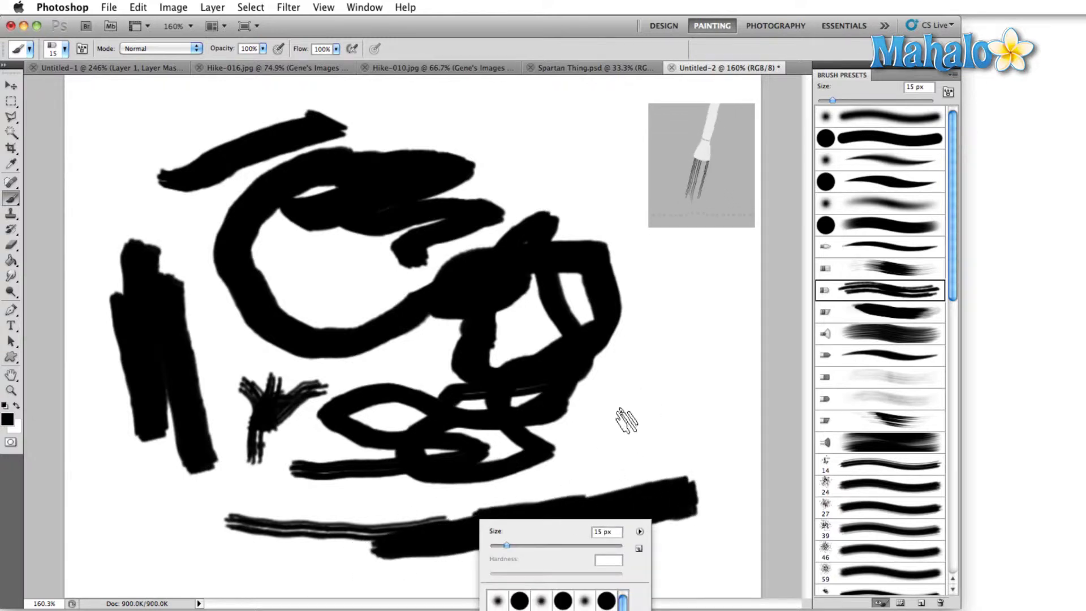
left_click(620, 408)
mouse_move(512, 150)
left_mouse_down()
mouse_move(567, 149)
mouse_move(536, 184)
mouse_move(609, 172)
mouse_move(576, 219)
mouse_move(656, 237)
mouse_move(596, 297)
mouse_move(667, 328)
mouse_move(642, 374)
mouse_move(668, 455)
left_mouse_up()
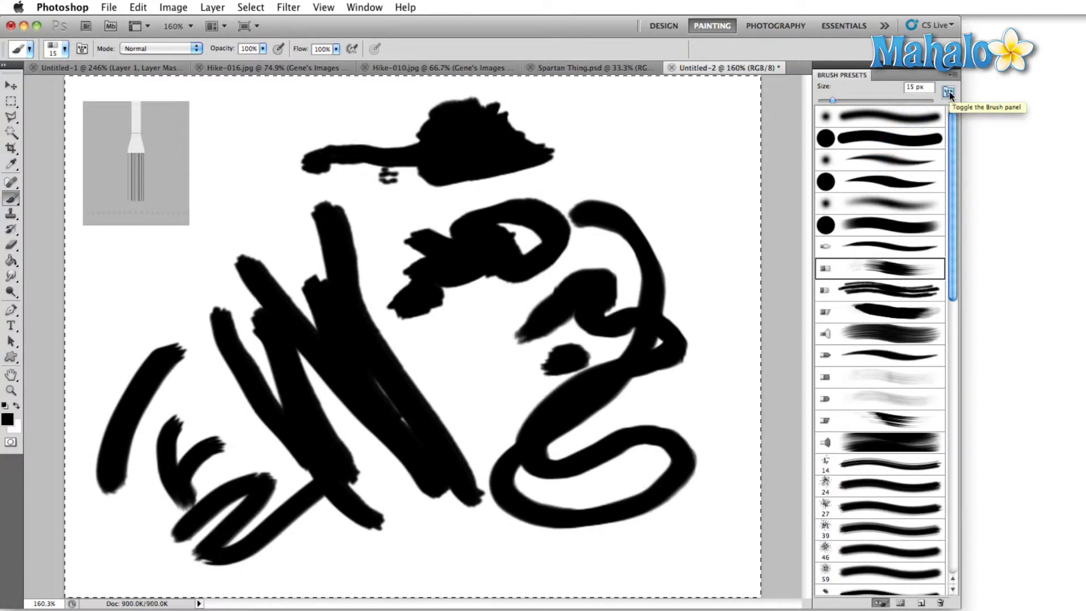
Step: Enable Shape Dynamics for the bristle brush, then close the Brush panel
left_click(948, 92)
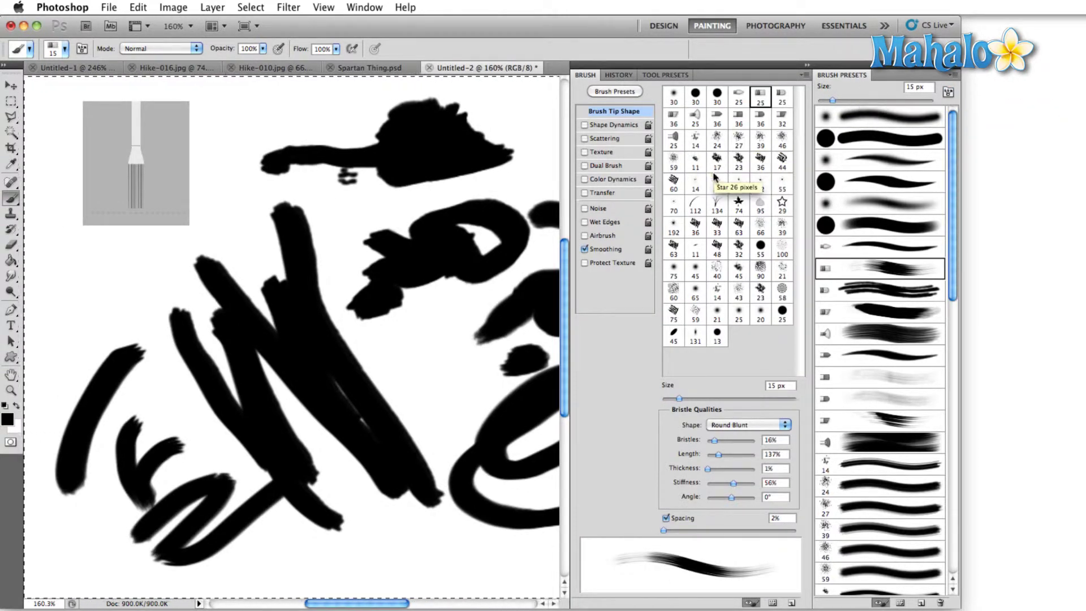
left_click(585, 125)
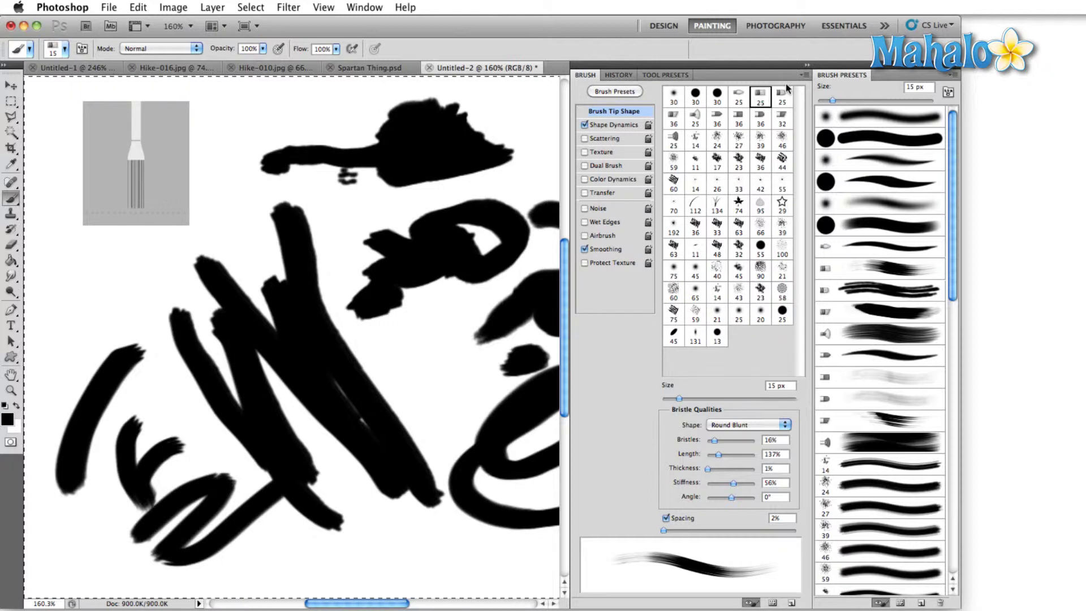
left_click(804, 76)
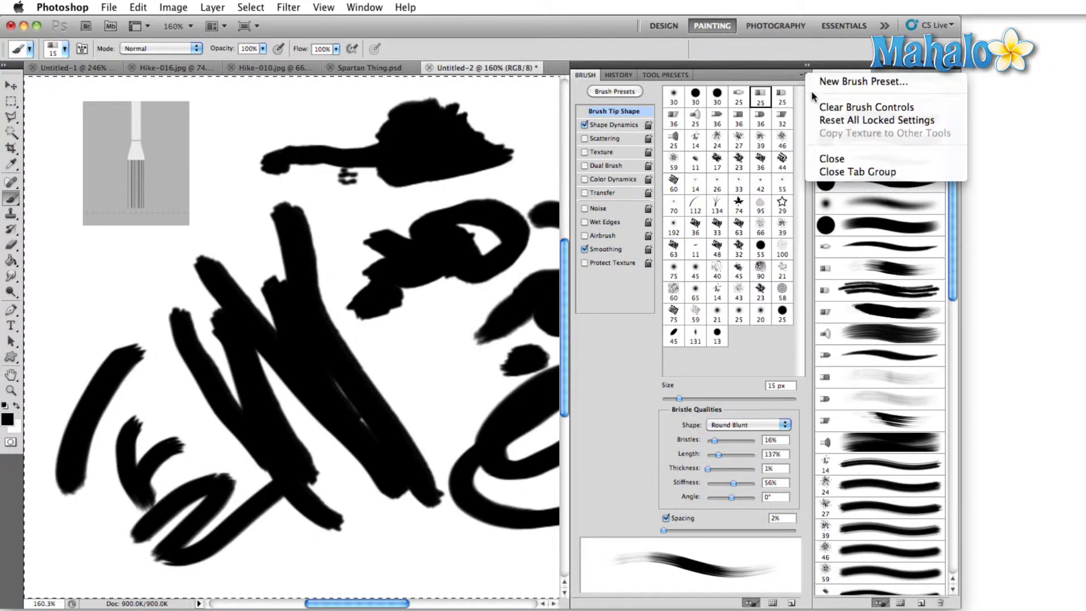
left_click(836, 160)
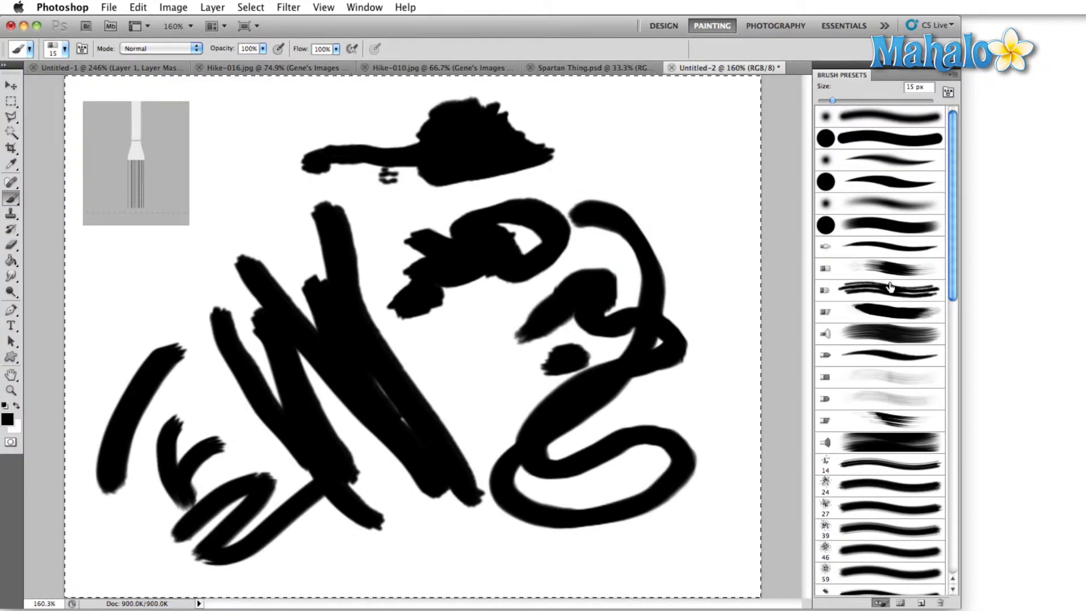
scroll(891, 287, "down", 3)
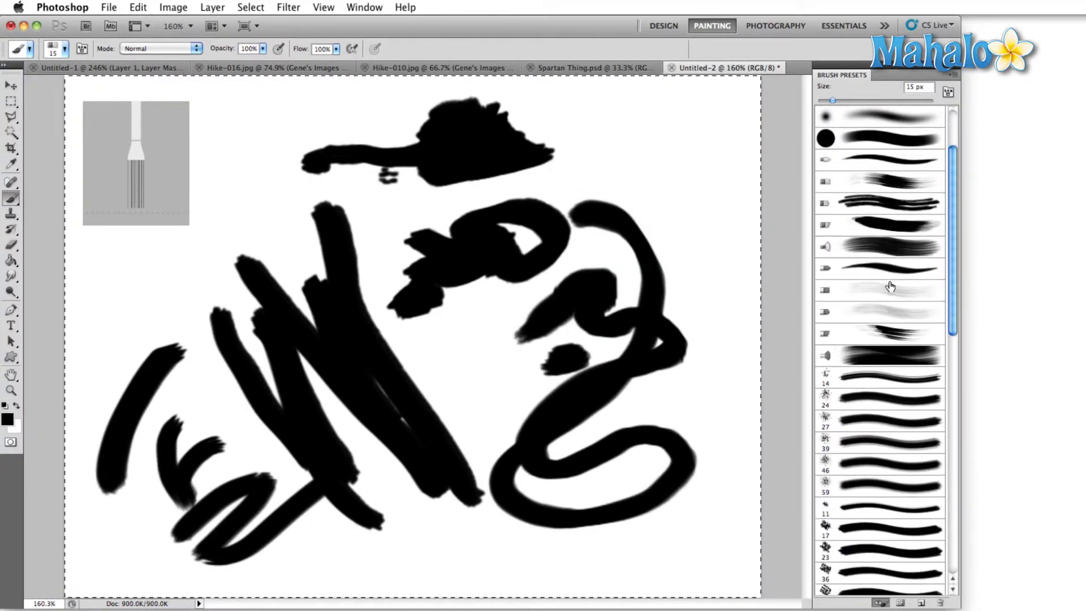
Step: Append the Special Effect Brushes library to the presets and scroll to view them
left_click(955, 75)
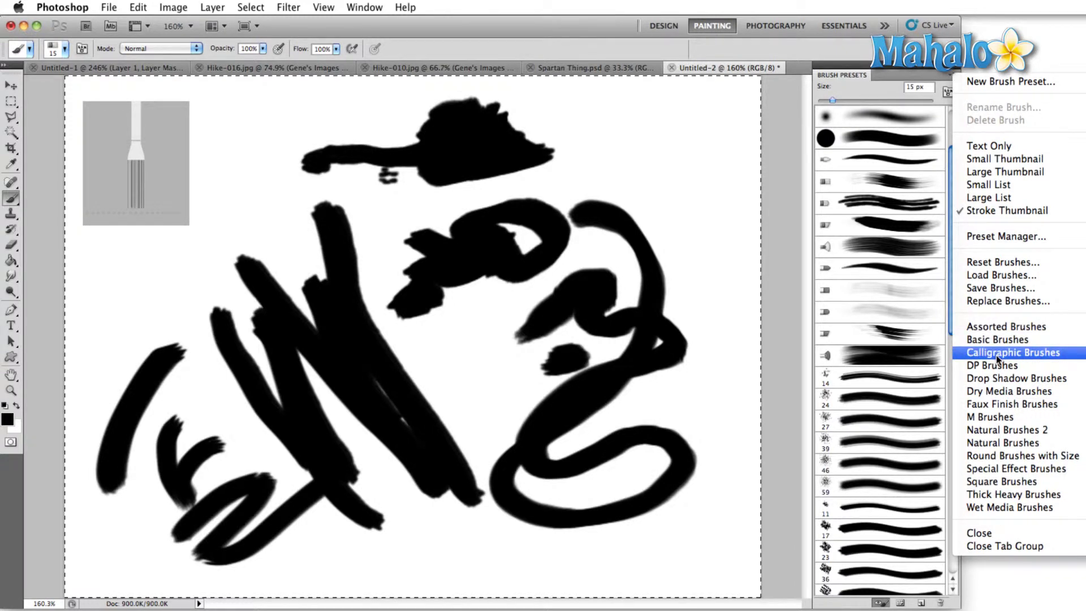
left_click(1006, 469)
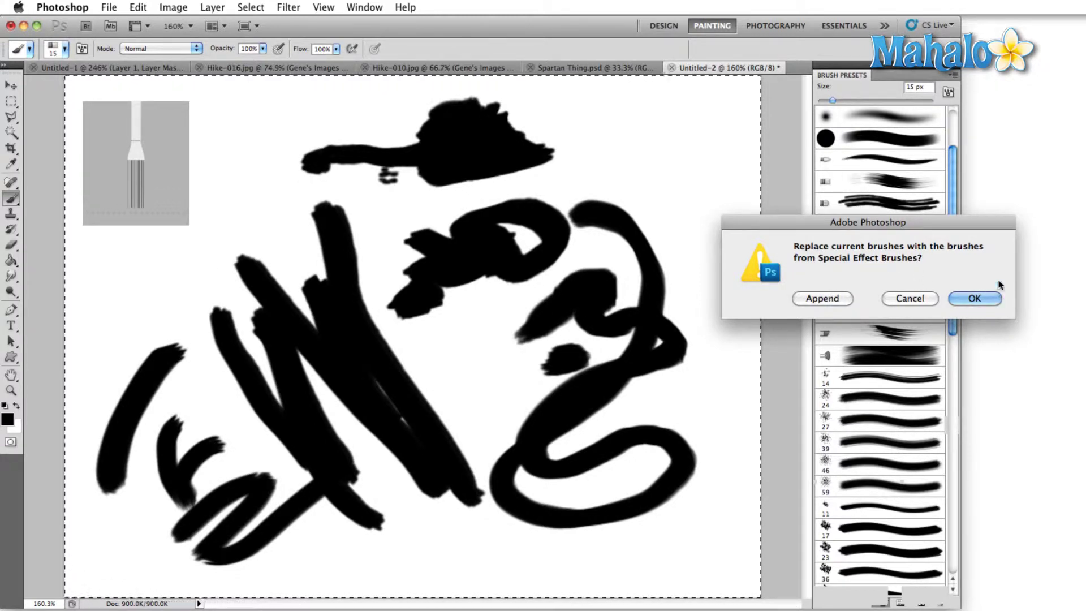
left_click(820, 301)
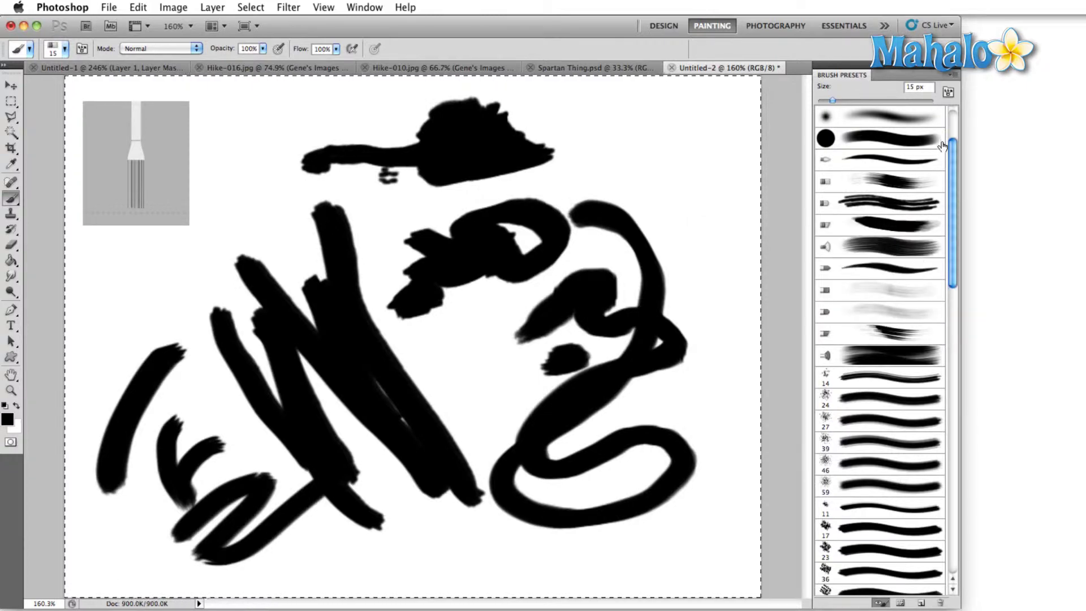
left_click_drag(950, 147, 971, 458)
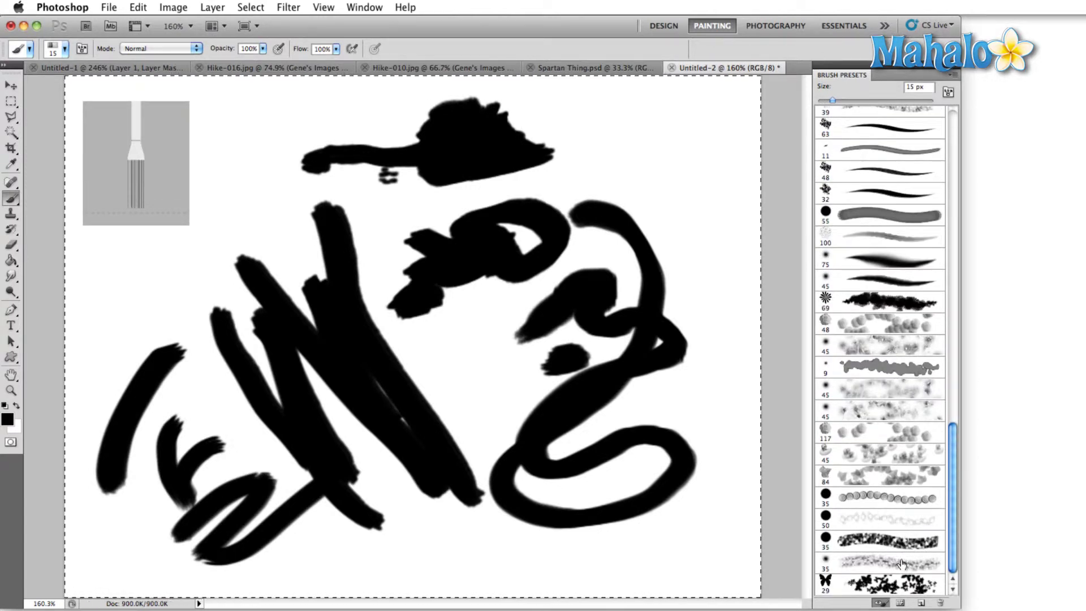
Step: Replace the current brush presets with the Natural Brushes 2 library
left_click(882, 171)
left_click(954, 74)
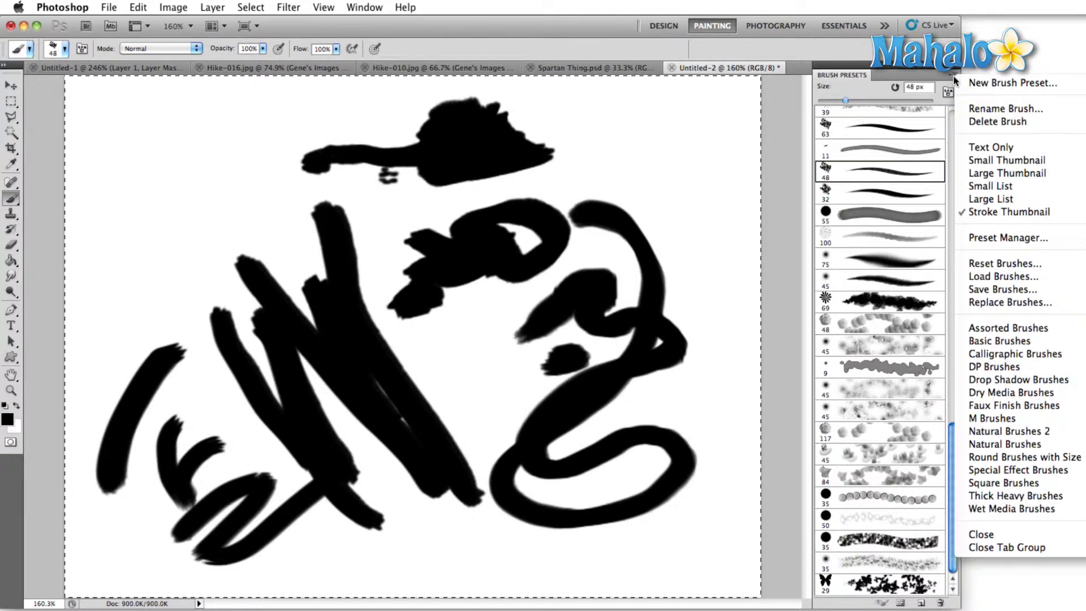
left_click(1005, 432)
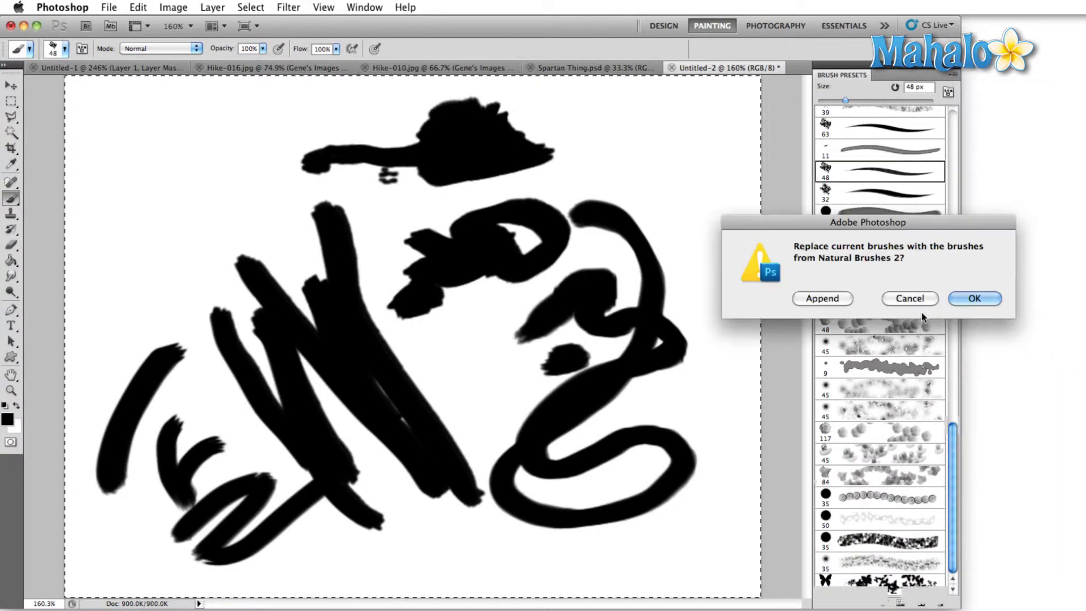
left_click(969, 297)
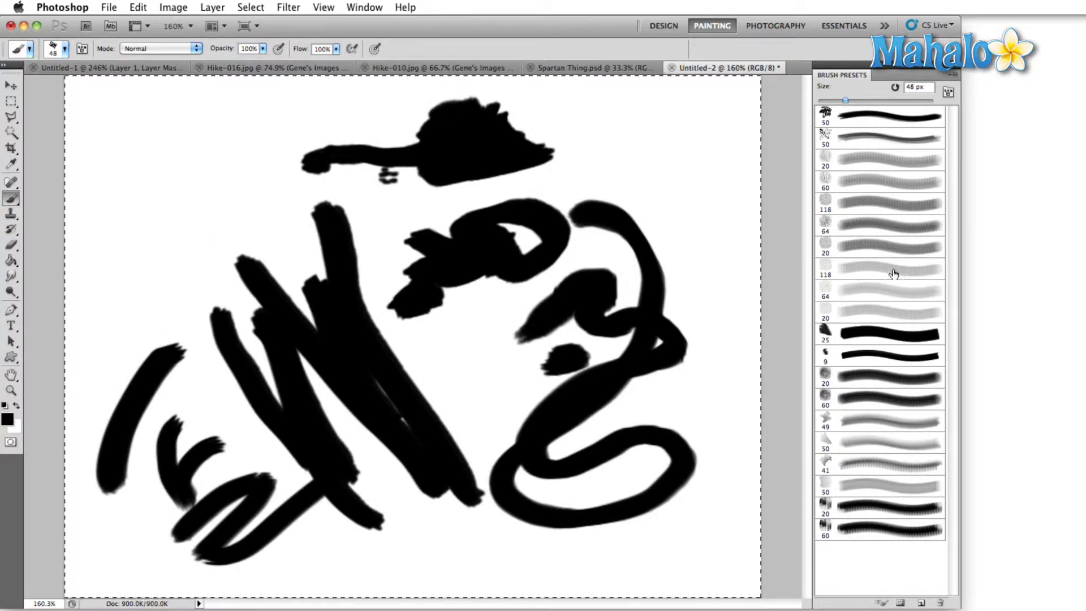
left_click(906, 122)
Step: Delete unwanted presets, including the 25 px and 118 px brushes, from Natural Brushes 2
left_click(888, 365)
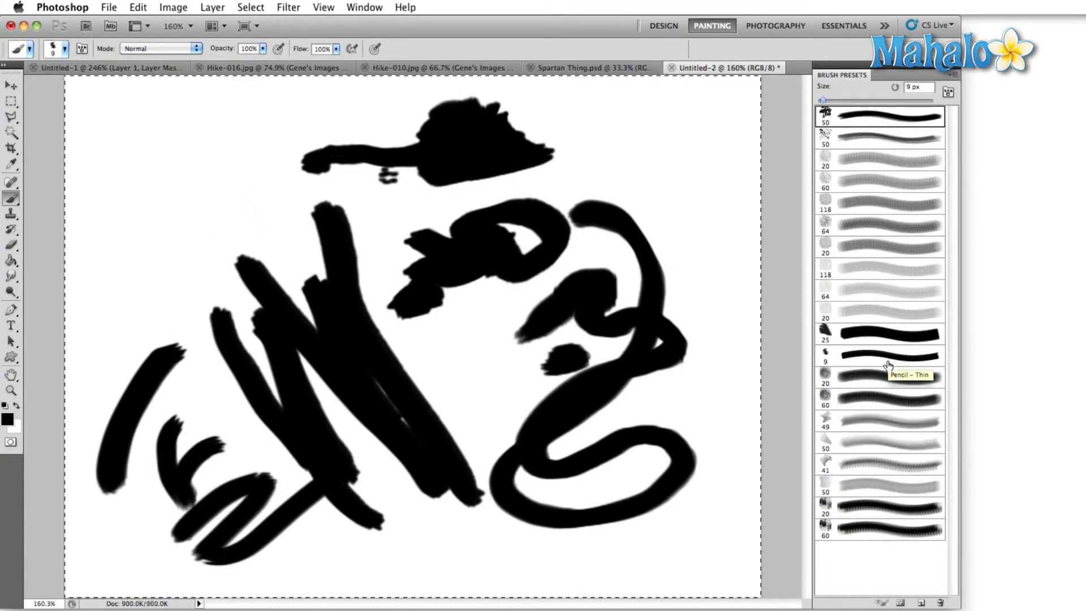
left_click(877, 333, "alt")
left_click(882, 203)
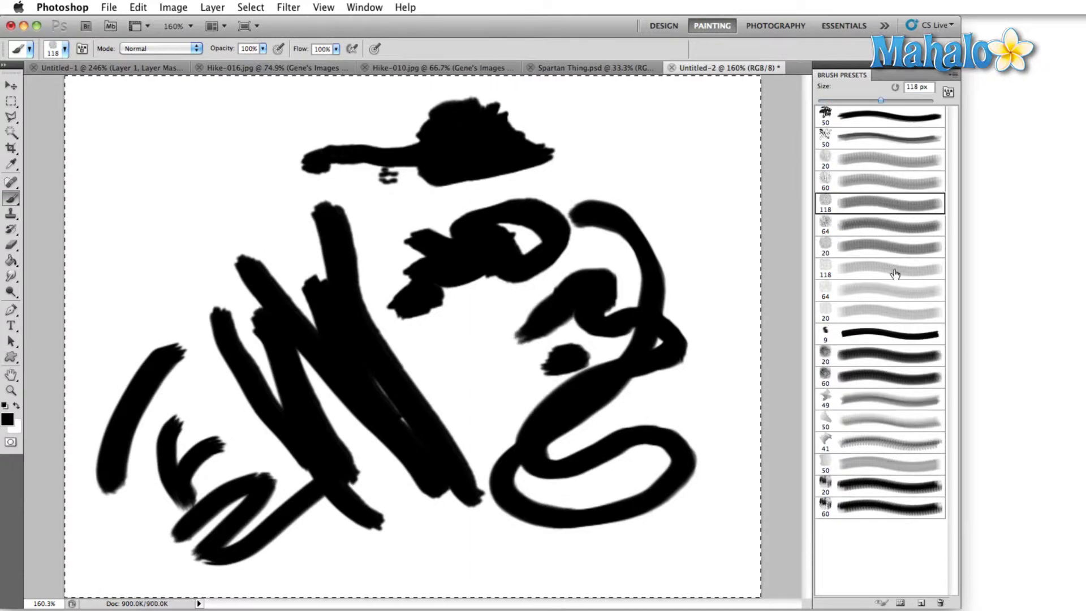
left_click(941, 602)
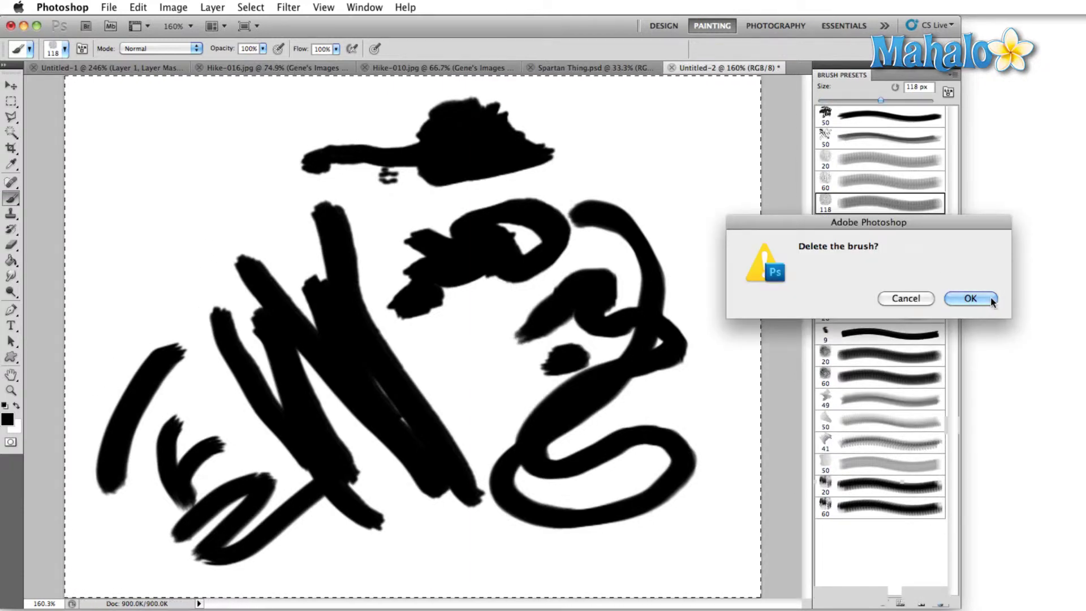
left_click(970, 298)
left_click(894, 160)
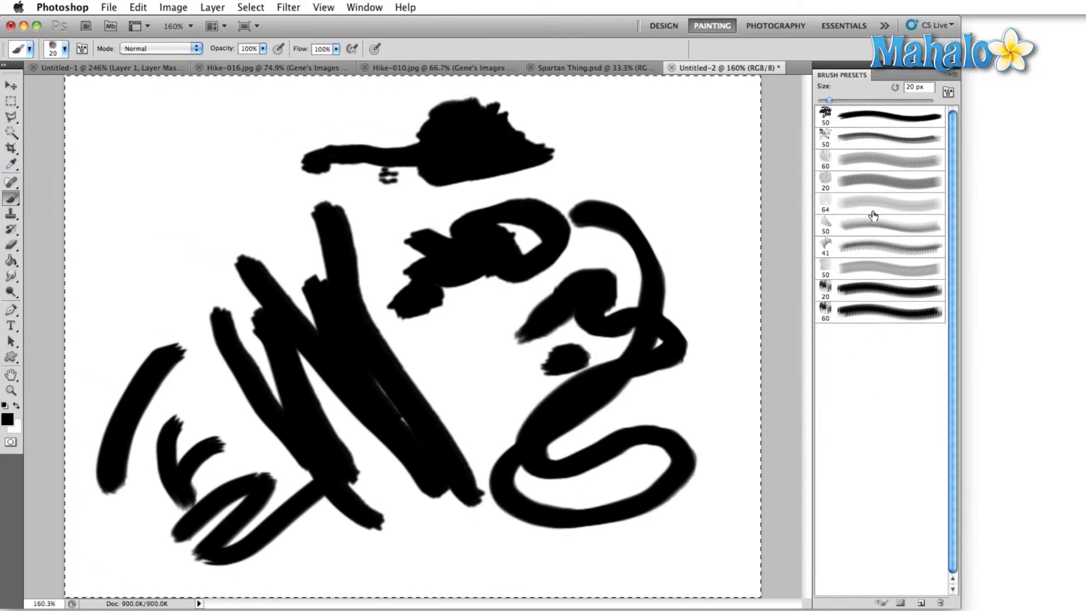
Step: Use Save Brushes… to save the current presets as Untitled Brushes in the Brushes folder
left_click(955, 74)
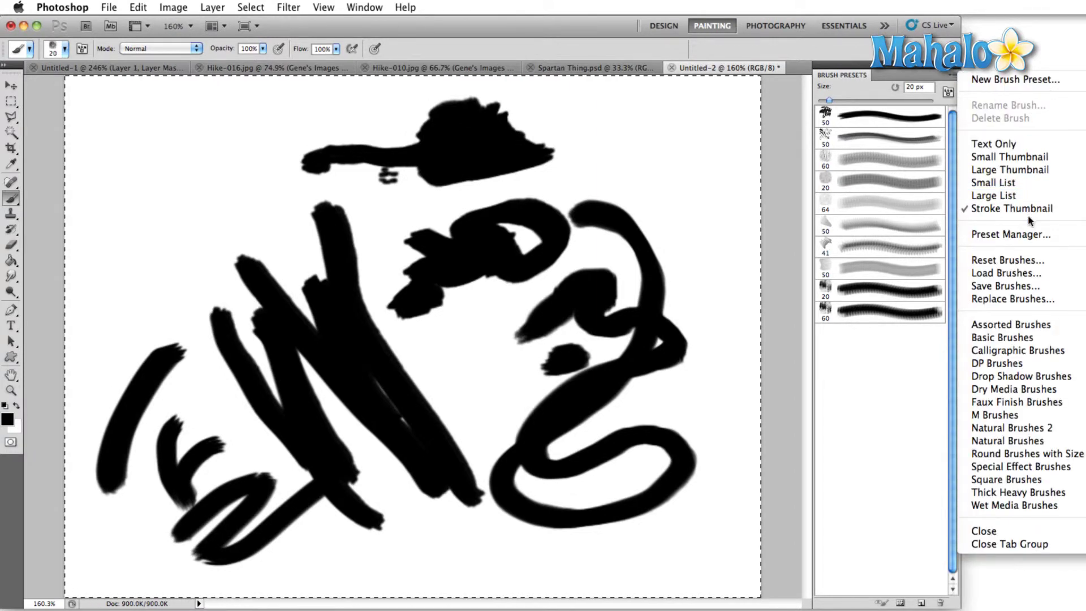
left_click(1017, 288)
left_click_drag(819, 117, 494, 45)
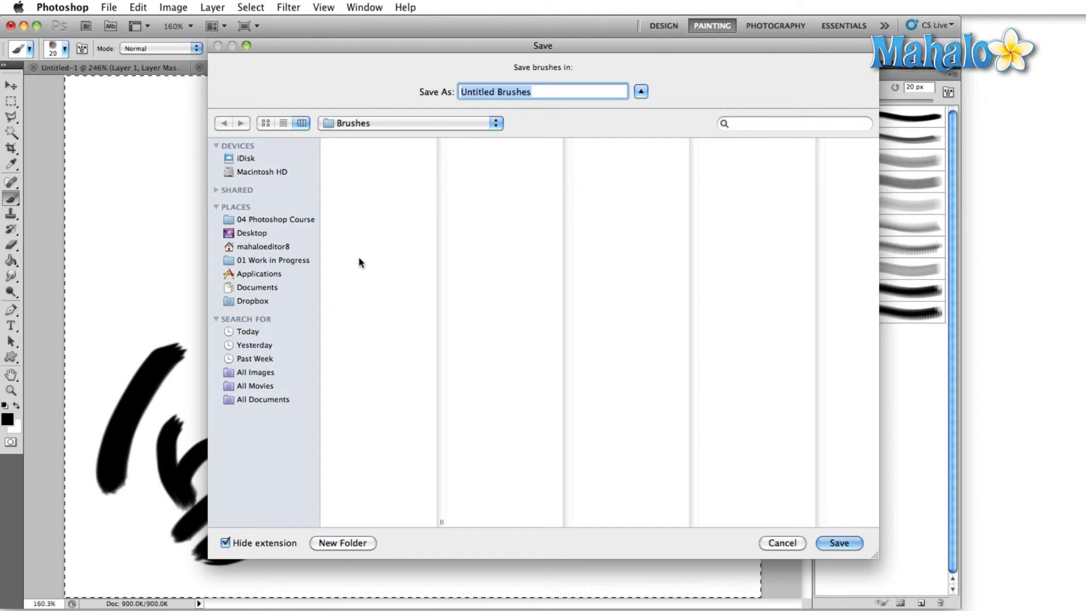
left_click(839, 543)
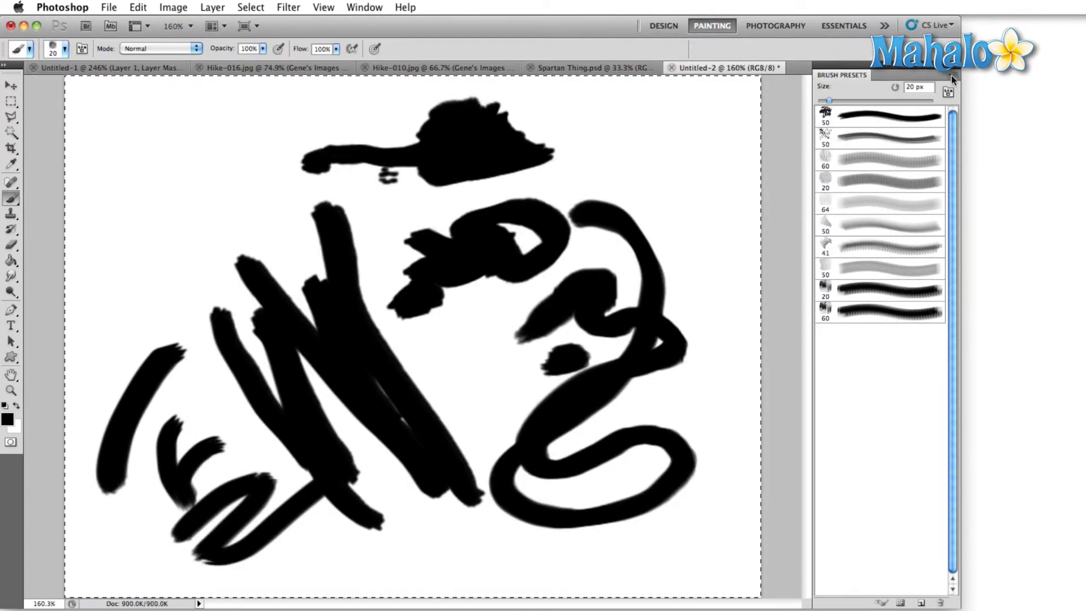
Step: Load Untitled Brushes.abr from the Brush Presets panel menu, appending its brushes
left_click(953, 76)
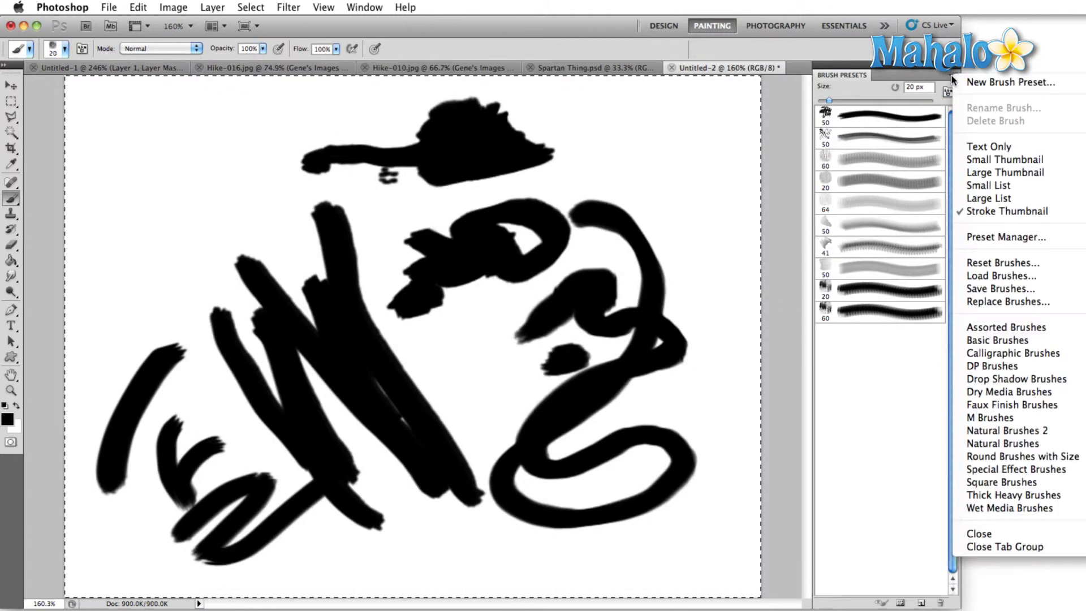
left_click(1022, 281)
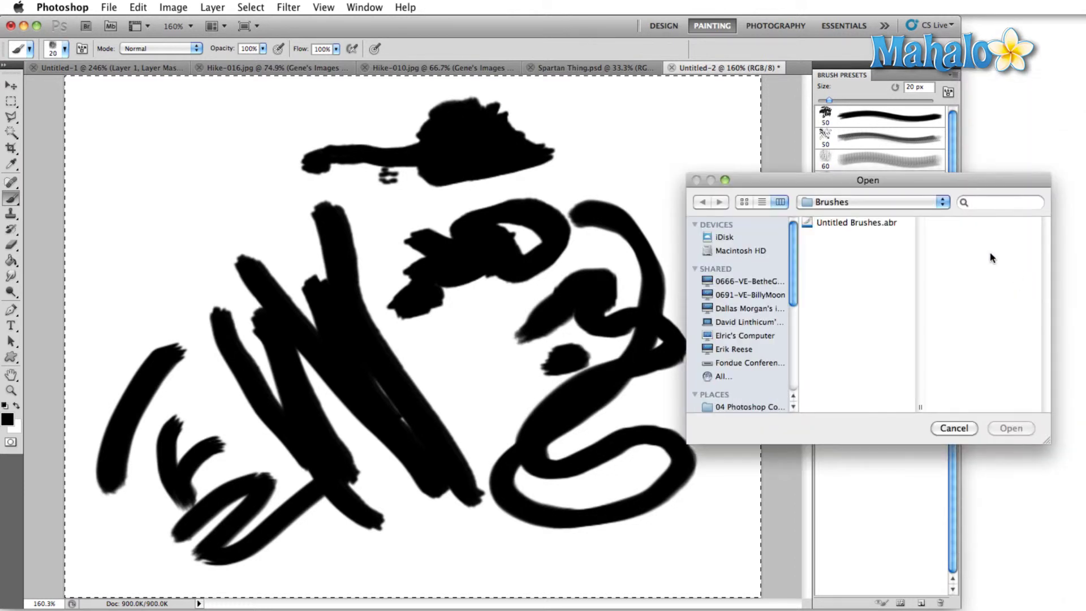
left_click(834, 224)
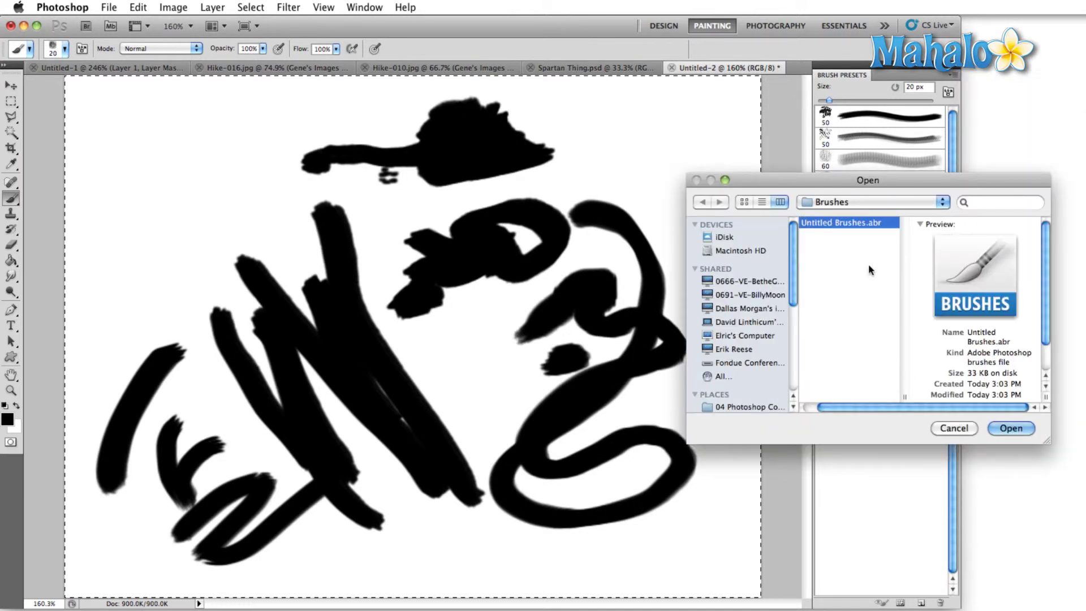
left_click(1011, 429)
Step: Try the added presets: 50 px Chalk - Dark, 60 px Wet Brush, 41 px Watercolor 3, 20 px
left_click(858, 338)
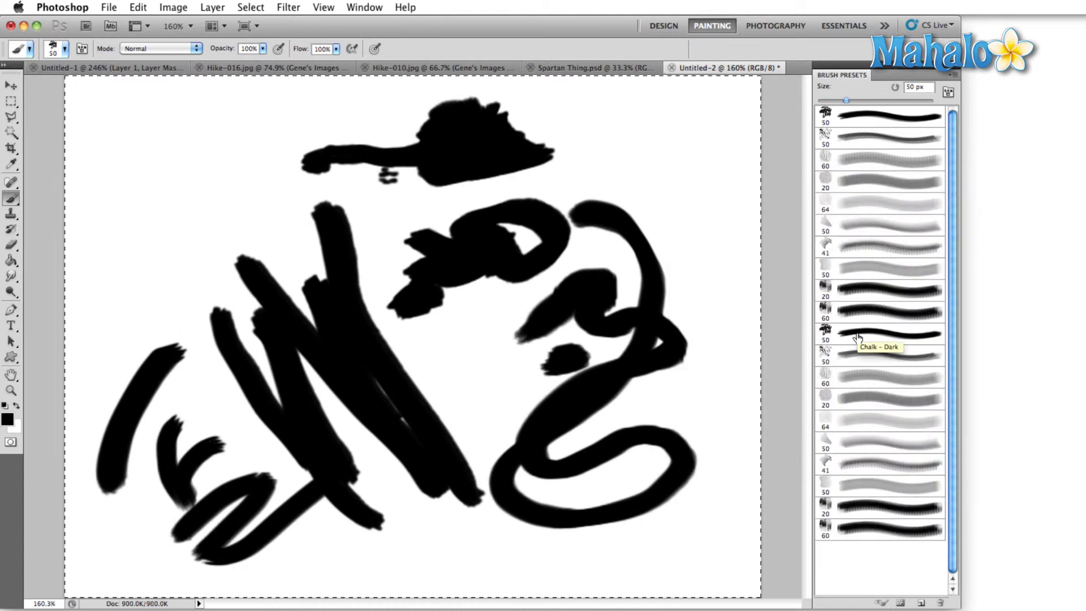
left_click(857, 376)
left_click(855, 337)
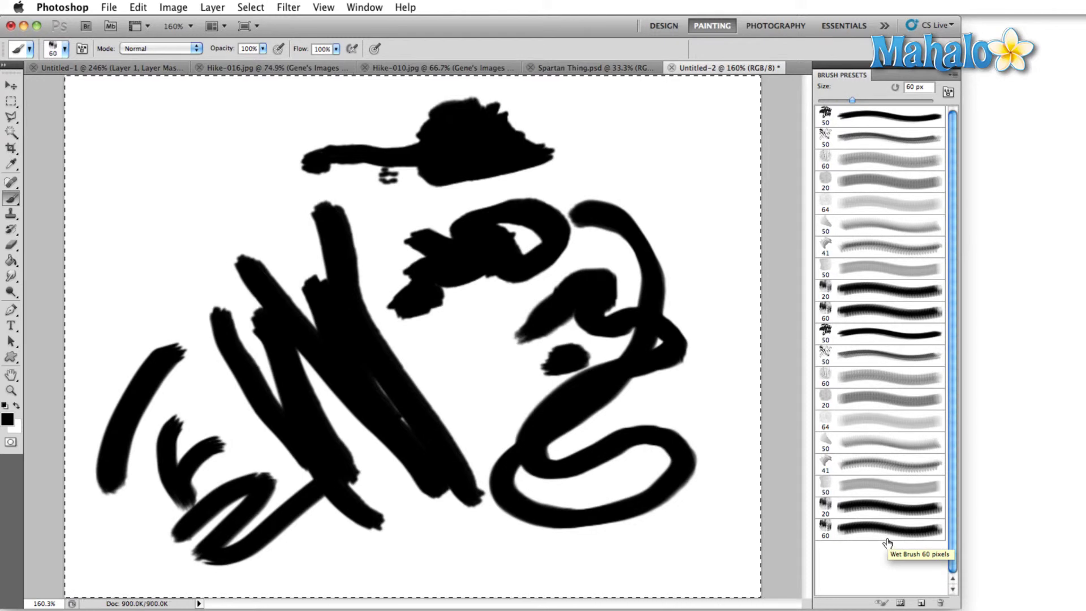
left_click(865, 350)
left_click(863, 344)
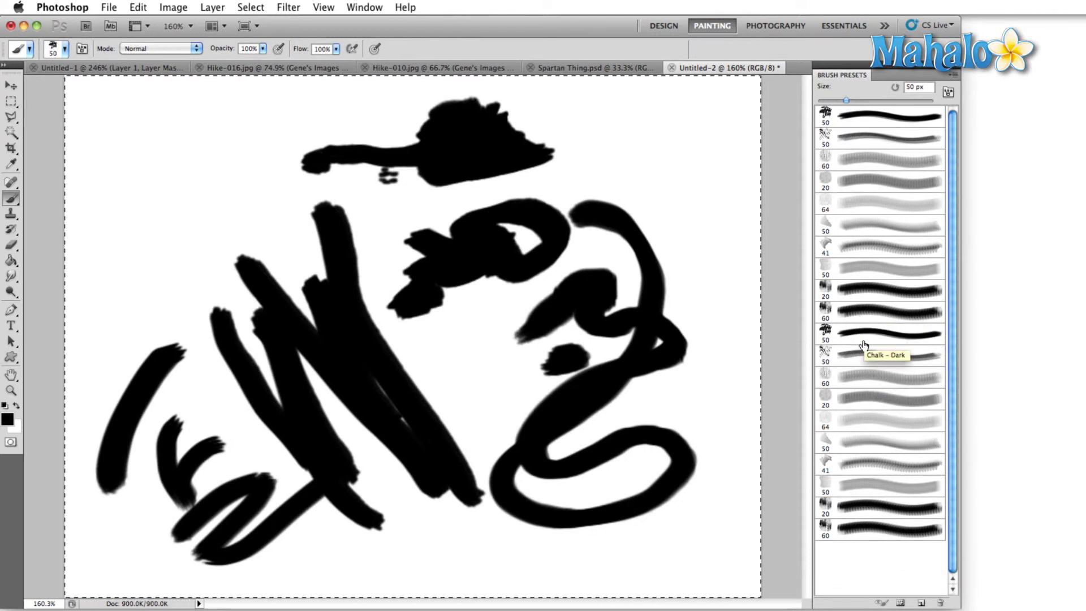
left_click(866, 459)
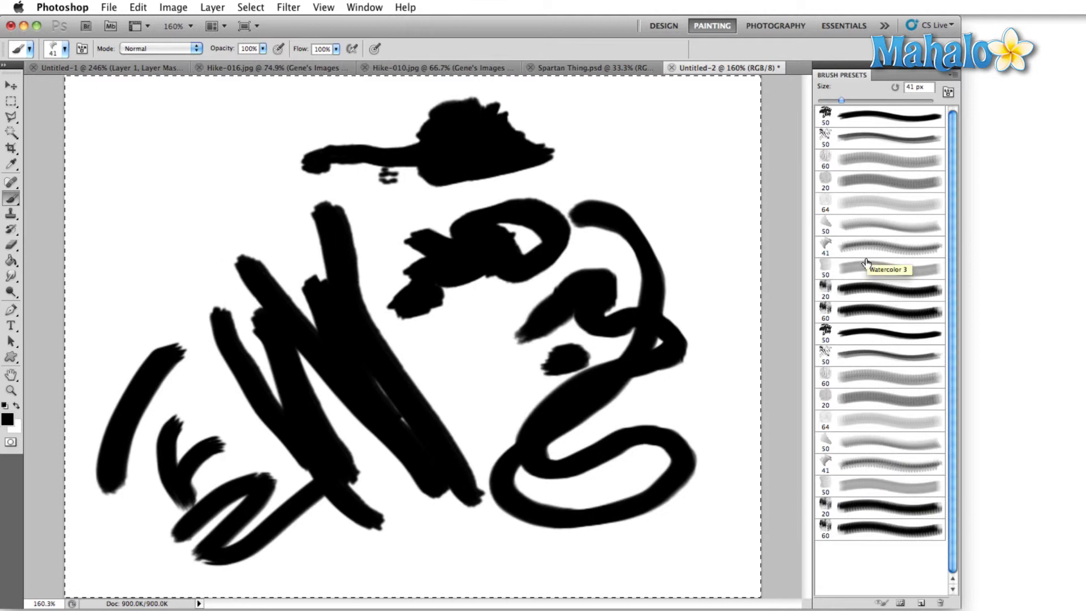
left_click(865, 290)
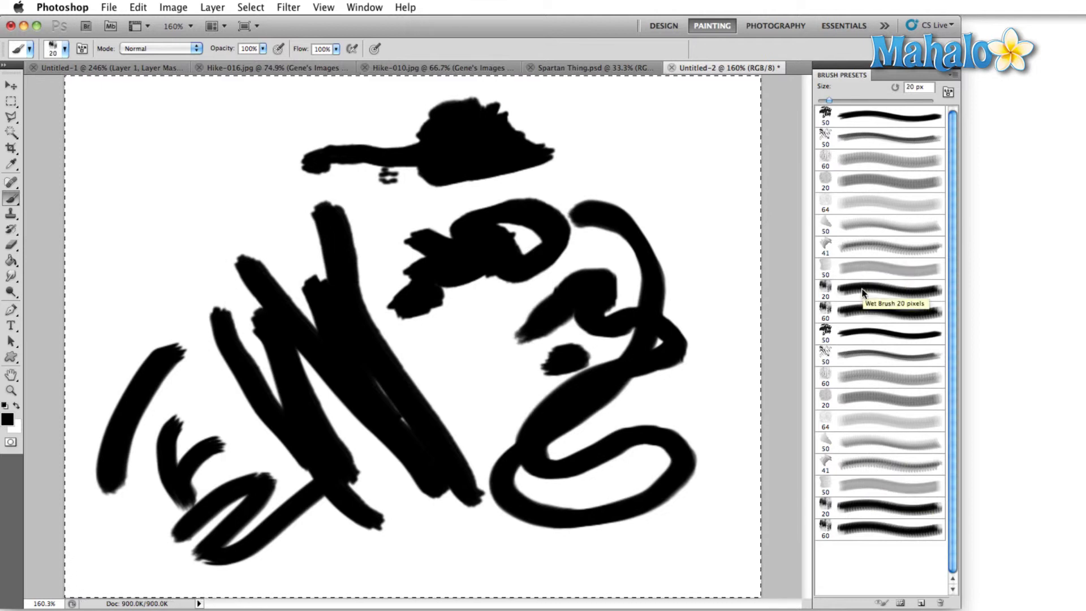
Step: Replace the current brush presets with the Special Effect Brushes library
left_click(950, 75)
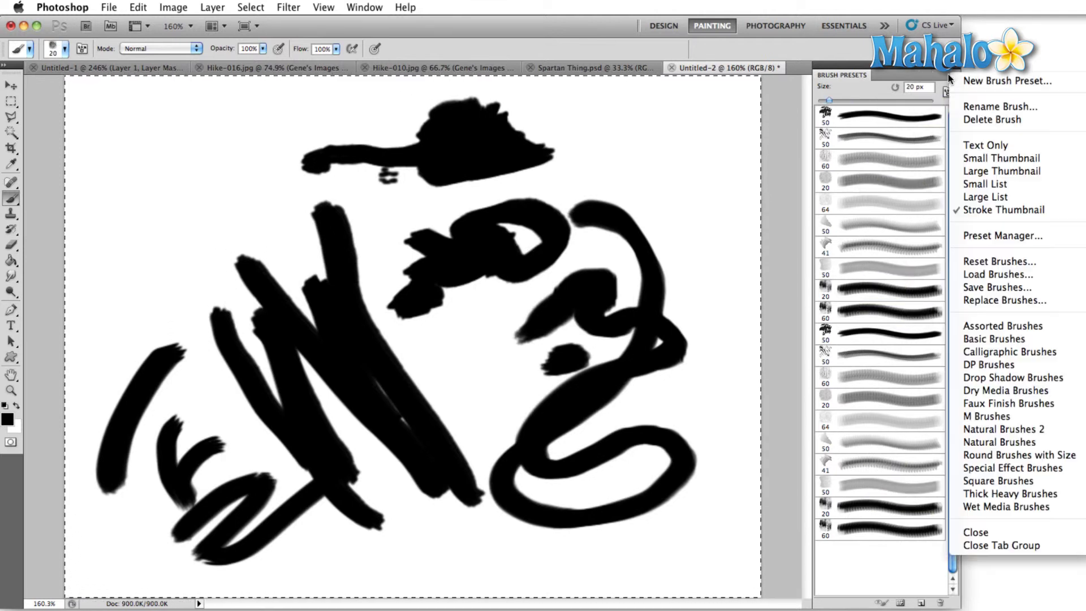
left_click(1013, 470)
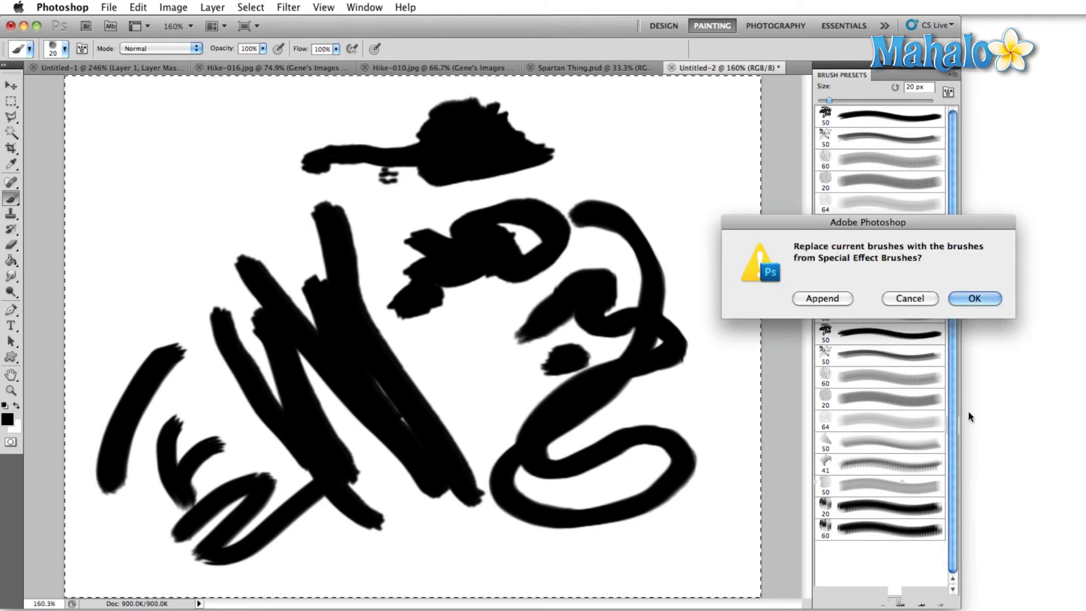
left_click(971, 300)
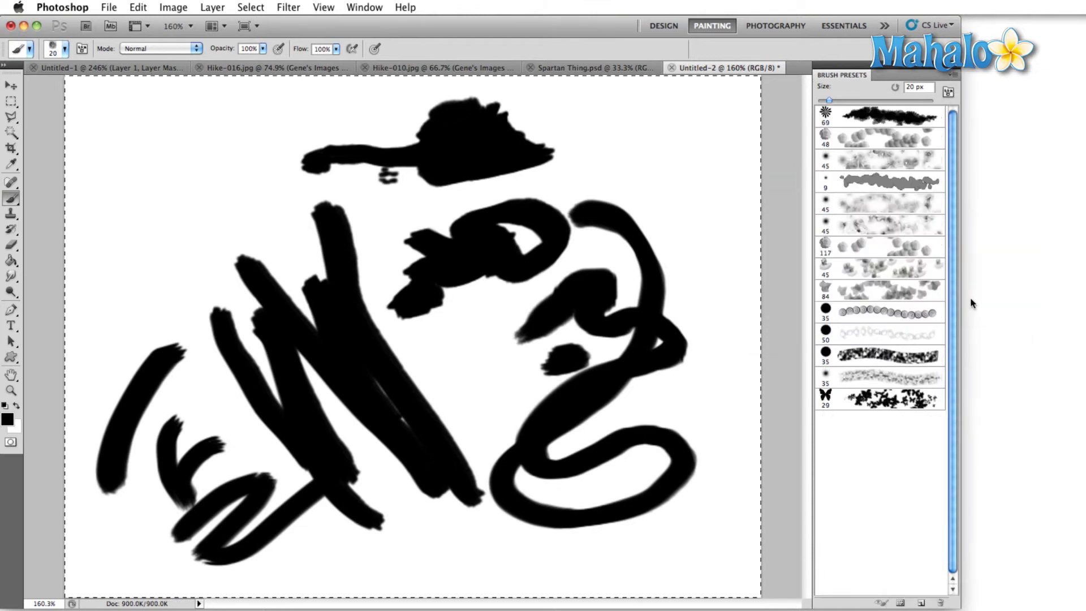
Step: Load Untitled Brushes.abr after the Special Effect Brushes and scroll down the list
left_click(948, 92)
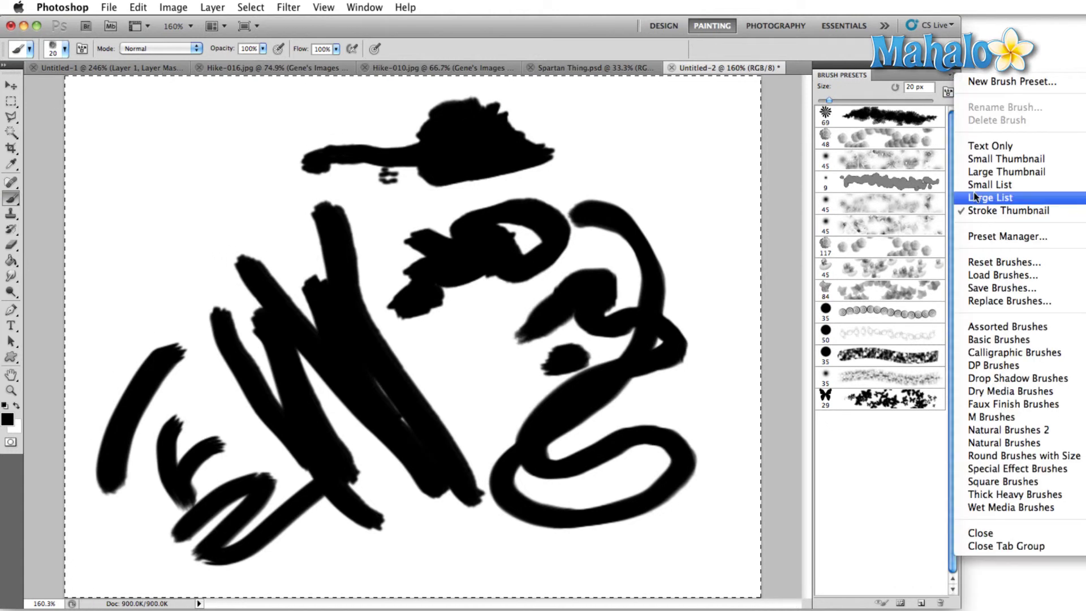
left_click(989, 276)
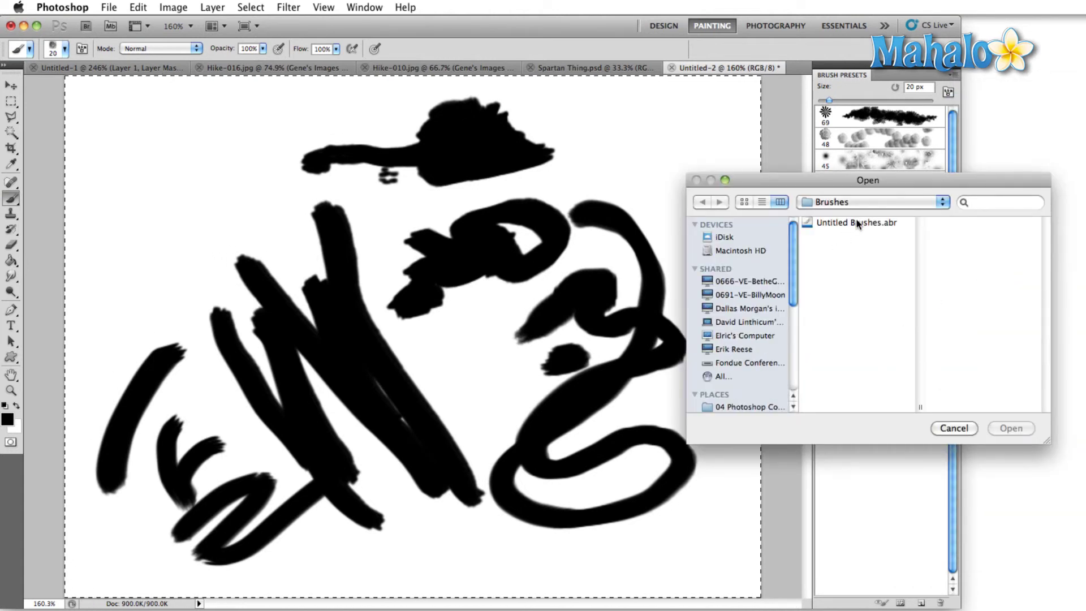
double_click(858, 223)
scroll(883, 391, "down", 2)
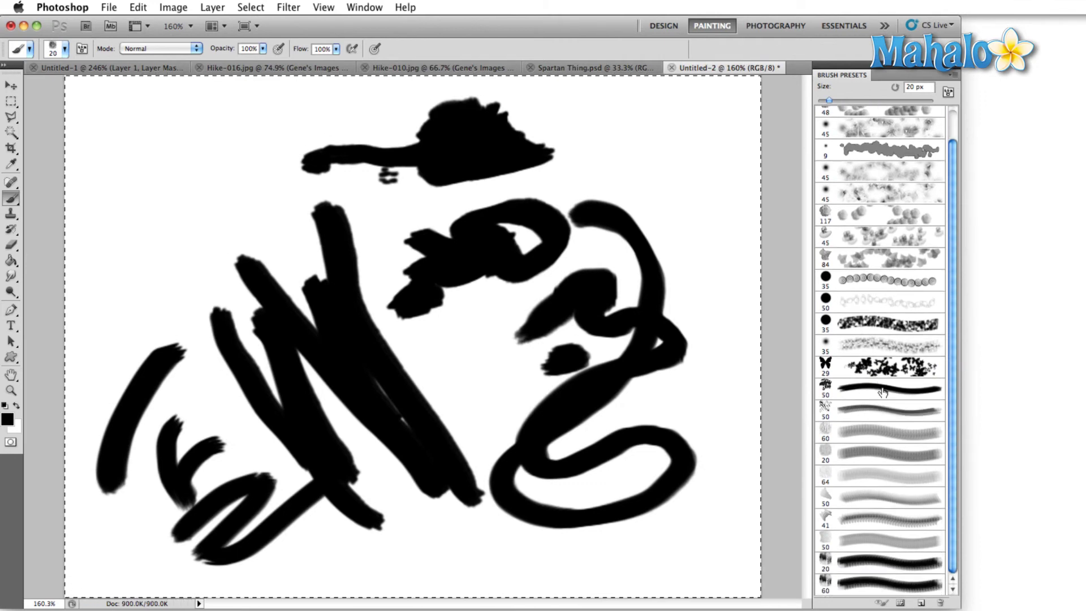